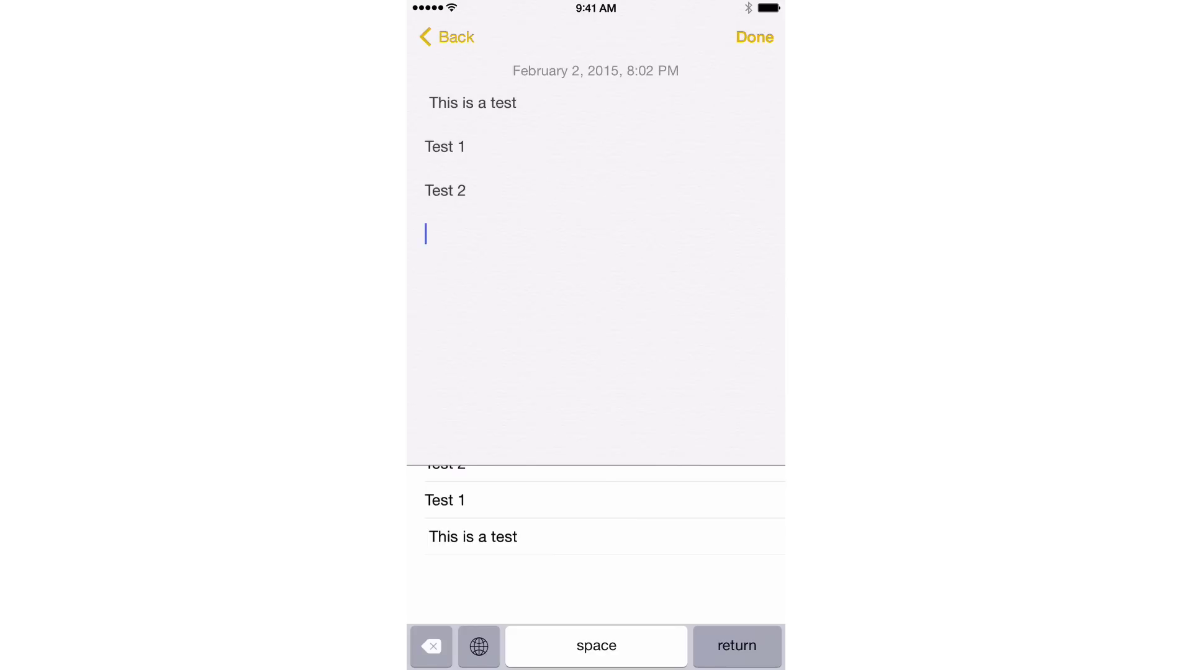
Type 'This is a test' into the current note.
{"action": "type", "text": "This is a test"}
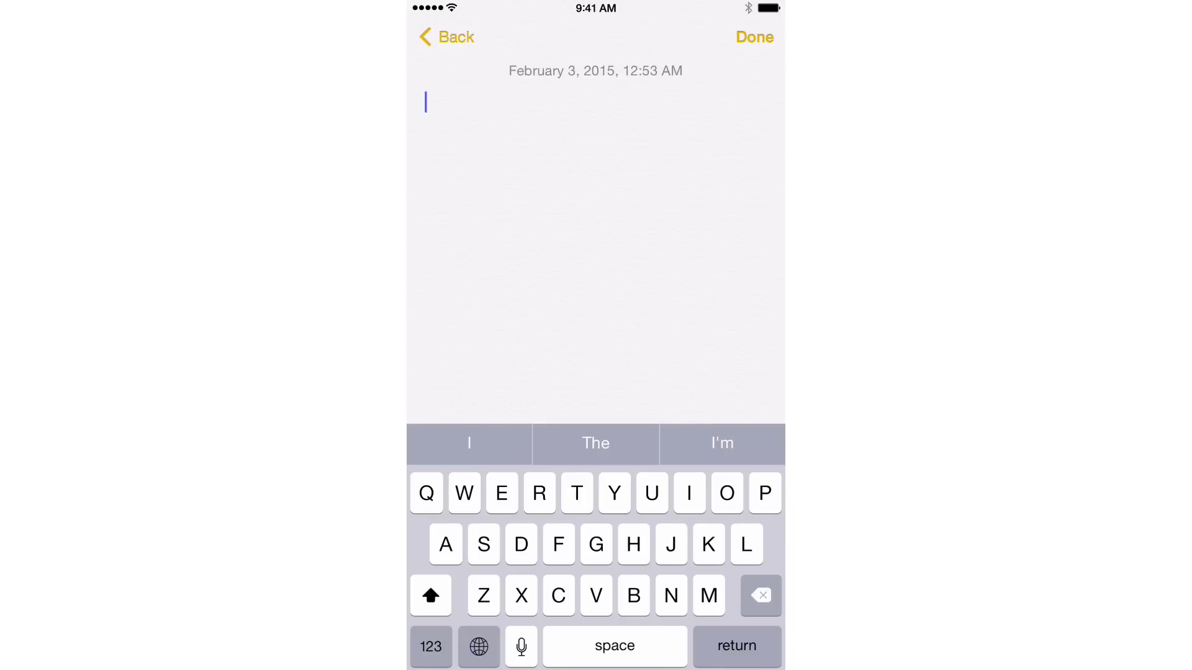
Switch to the Pasithea keyboard and scroll through its saved snippet list.
{"action": "left_click", "coordinate": [478, 646]}
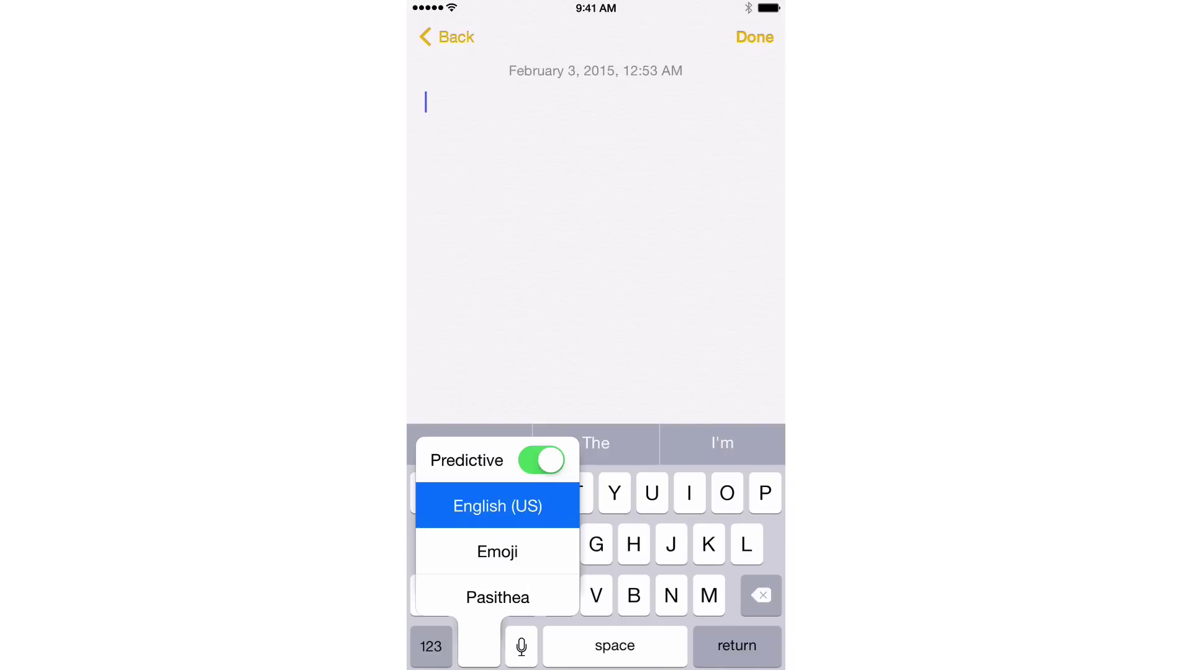
{"action": "left_click_drag", "start_coordinate": [479, 646], "coordinate": [497, 597]}
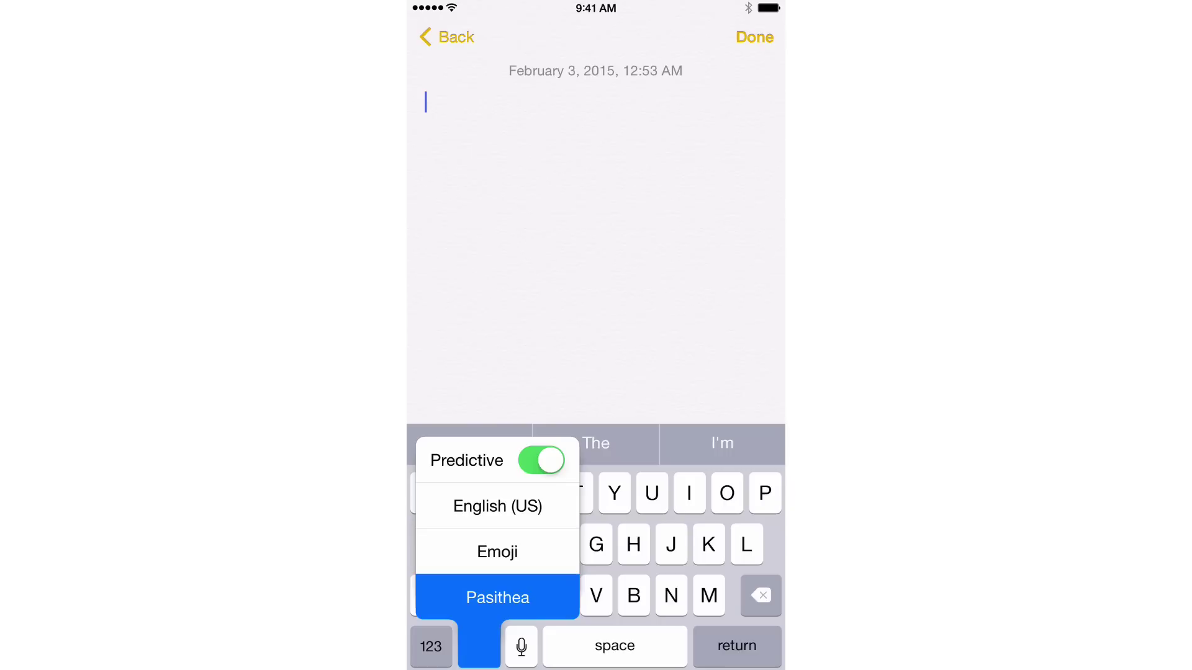
{"action": "left_click_drag", "start_coordinate": [497, 597], "coordinate": [497, 597]}
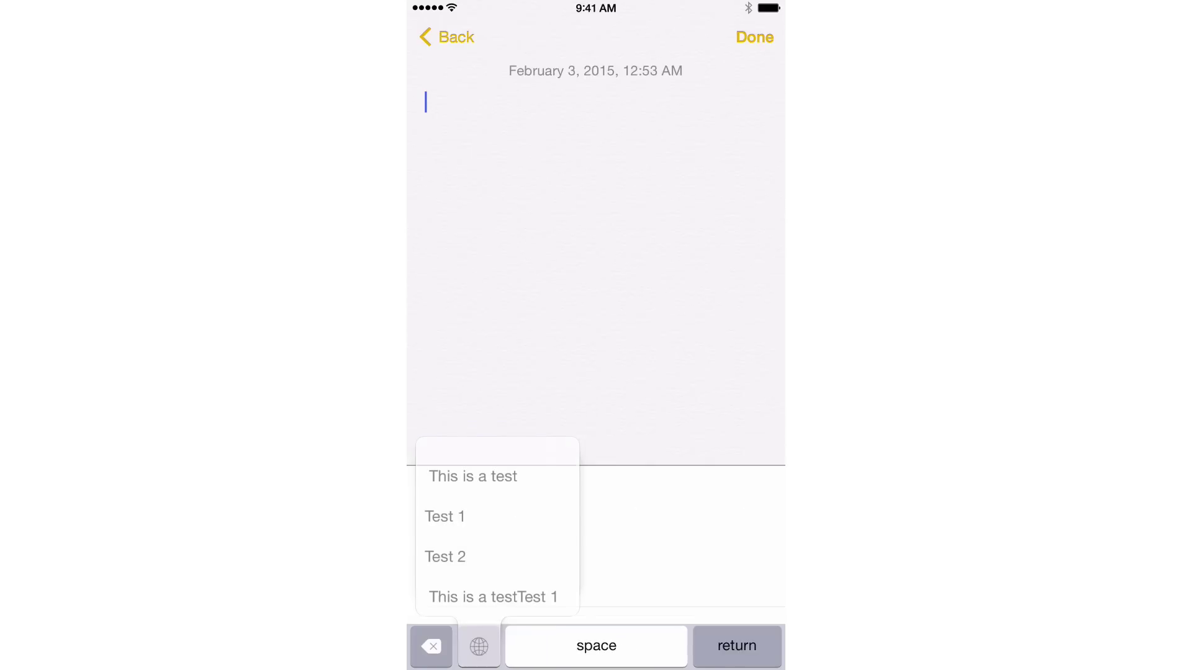
{"action": "scroll", "coordinate": [595, 546], "scroll_direction": "down", "scroll_amount": 5}
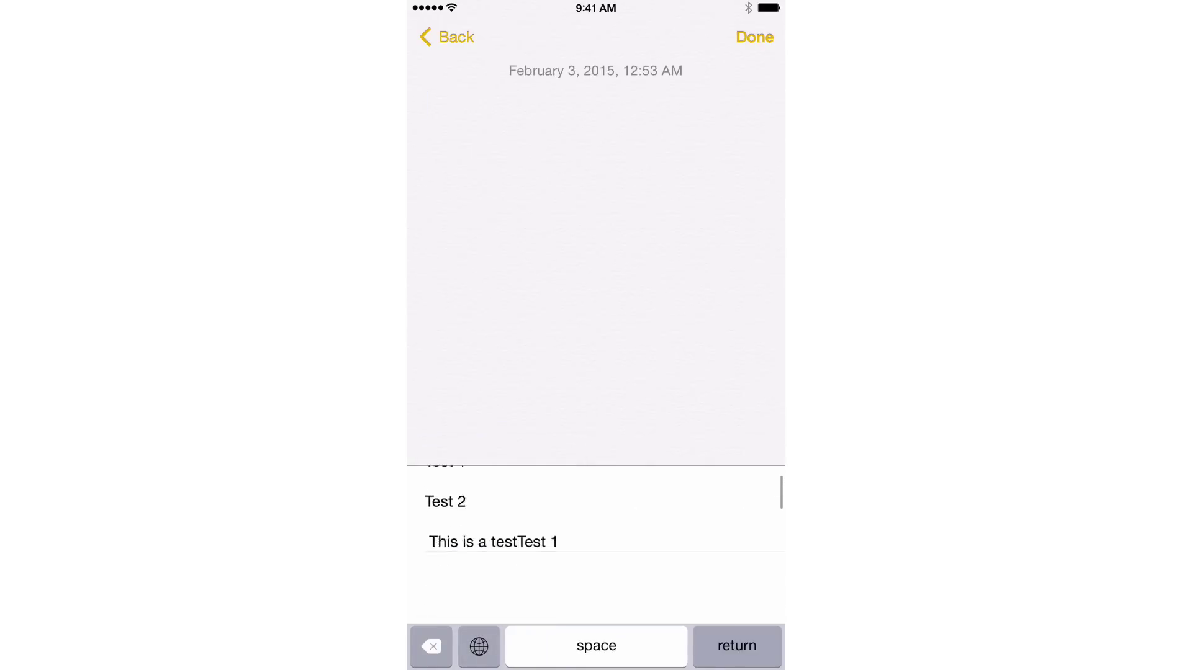
{"action": "scroll", "coordinate": [596, 559], "scroll_direction": "down", "scroll_amount": 5}
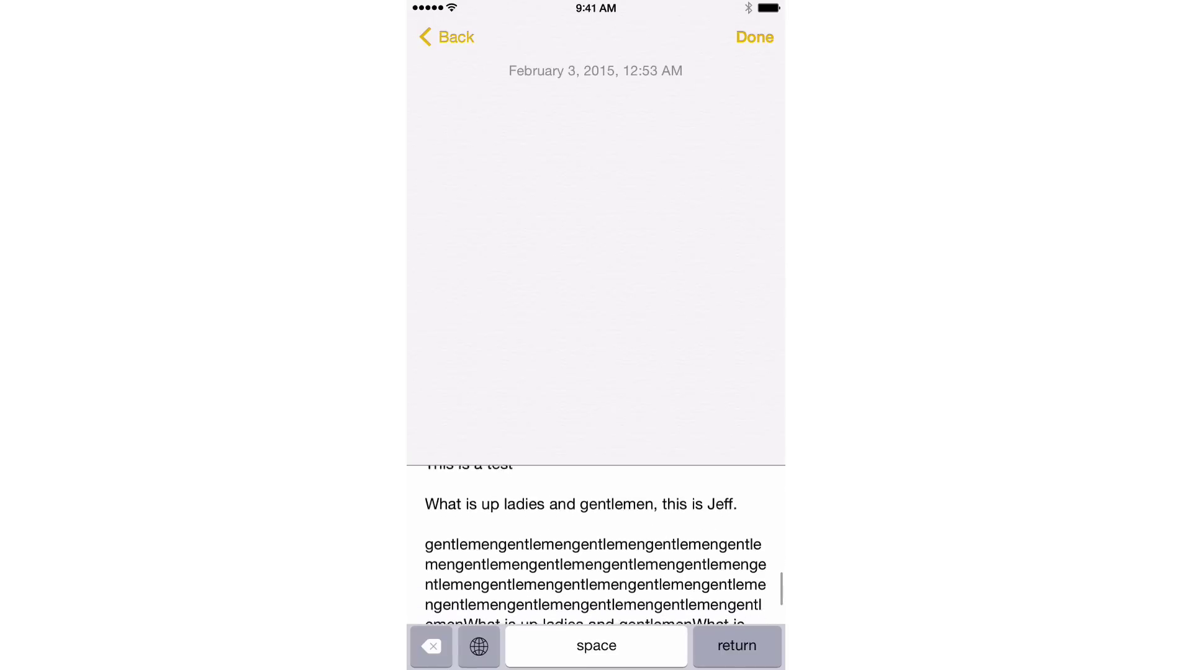
{"action": "scroll", "coordinate": [596, 558], "scroll_direction": "up", "scroll_amount": 10}
{"action": "scroll", "coordinate": [596, 559], "scroll_direction": "up", "scroll_amount": 5}
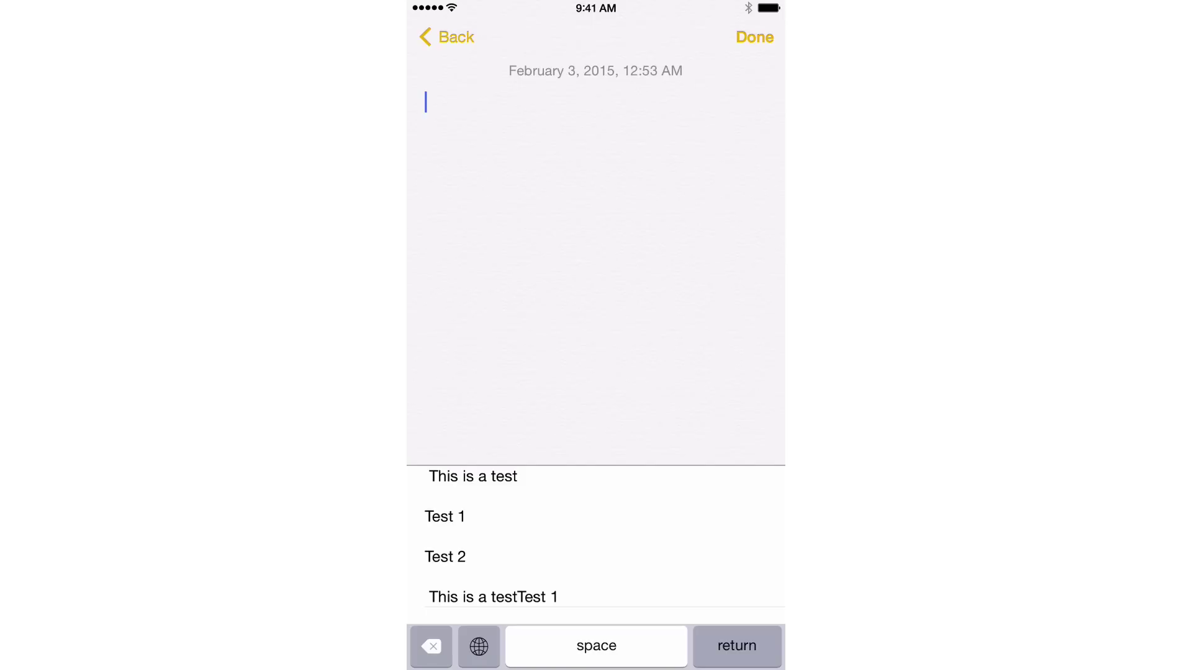
Paste the test snippet twice, then the 'What is up ladies…' snippet, into the note.
{"action": "left_click", "coordinate": [595, 536]}
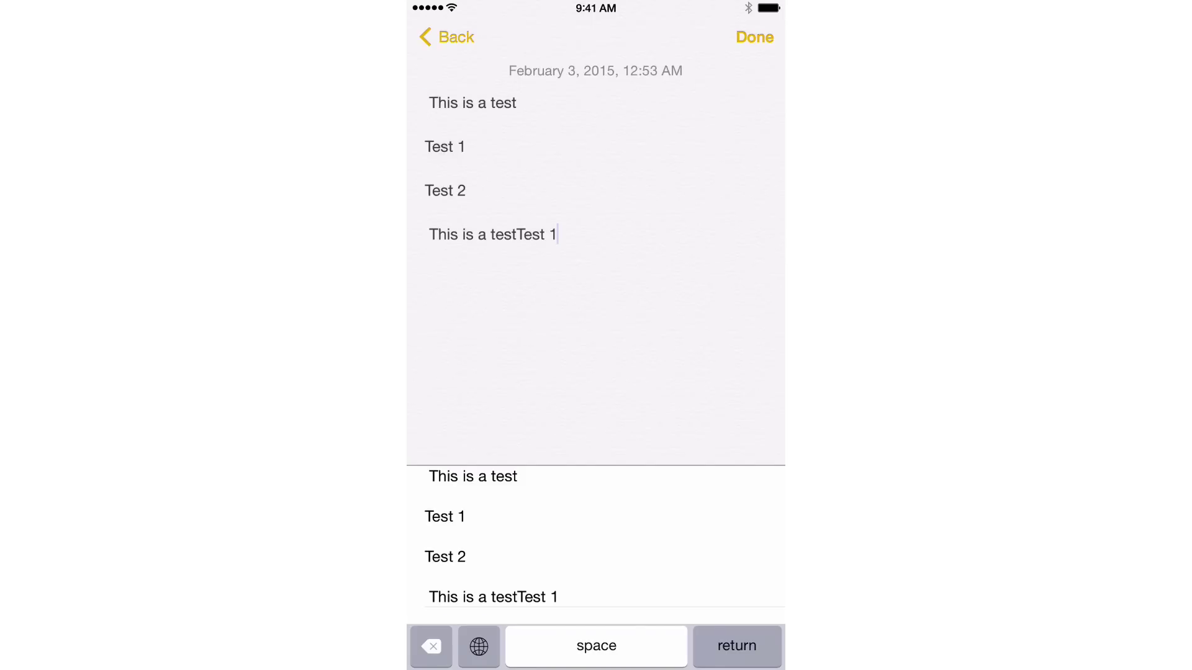
{"action": "left_click", "coordinate": [596, 536]}
{"action": "scroll", "coordinate": [596, 545], "scroll_direction": "down", "scroll_amount": 2}
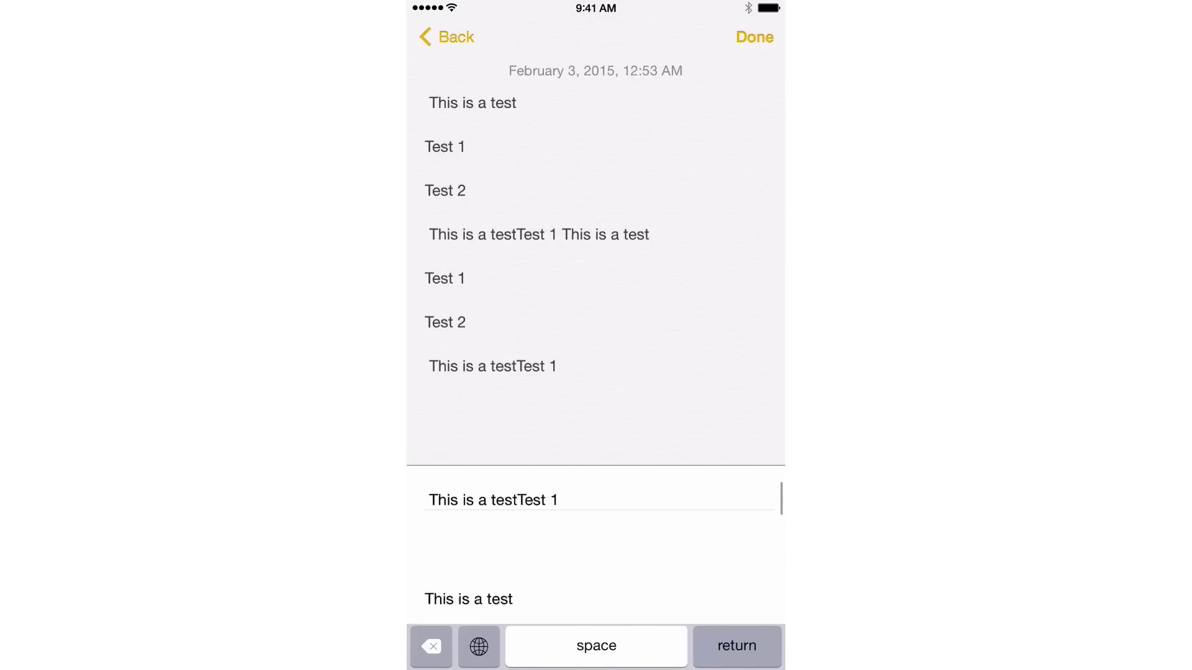
{"action": "scroll", "coordinate": [596, 545], "scroll_direction": "down", "scroll_amount": 2}
{"action": "left_click", "coordinate": [596, 545]}
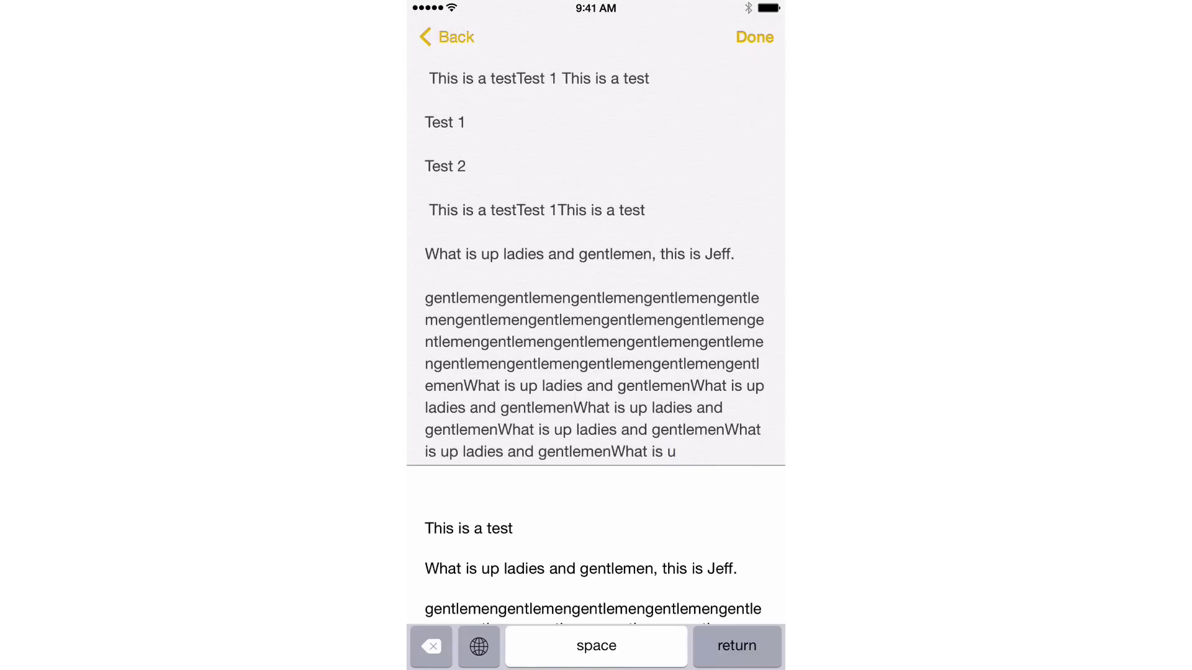
{"action": "scroll", "coordinate": [596, 537], "scroll_direction": "up", "scroll_amount": 3}
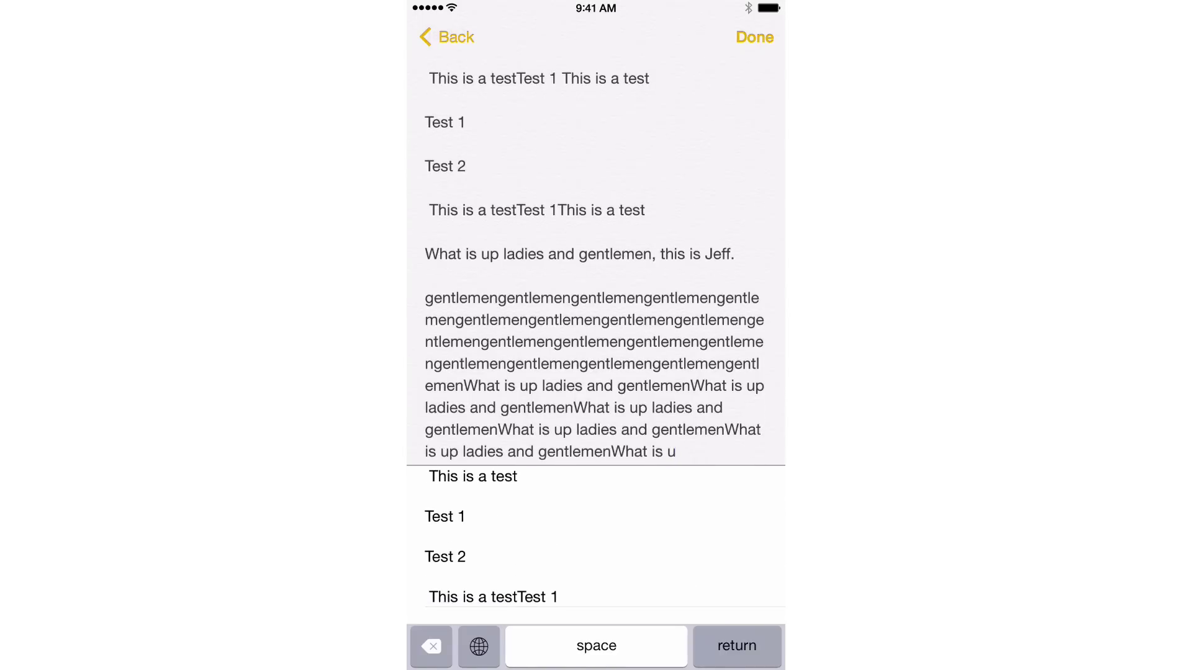
Delete one snippet from the Pasithea history by swiping it left.
{"action": "left_click_drag", "start_coordinate": [683, 536], "coordinate": [558, 536]}
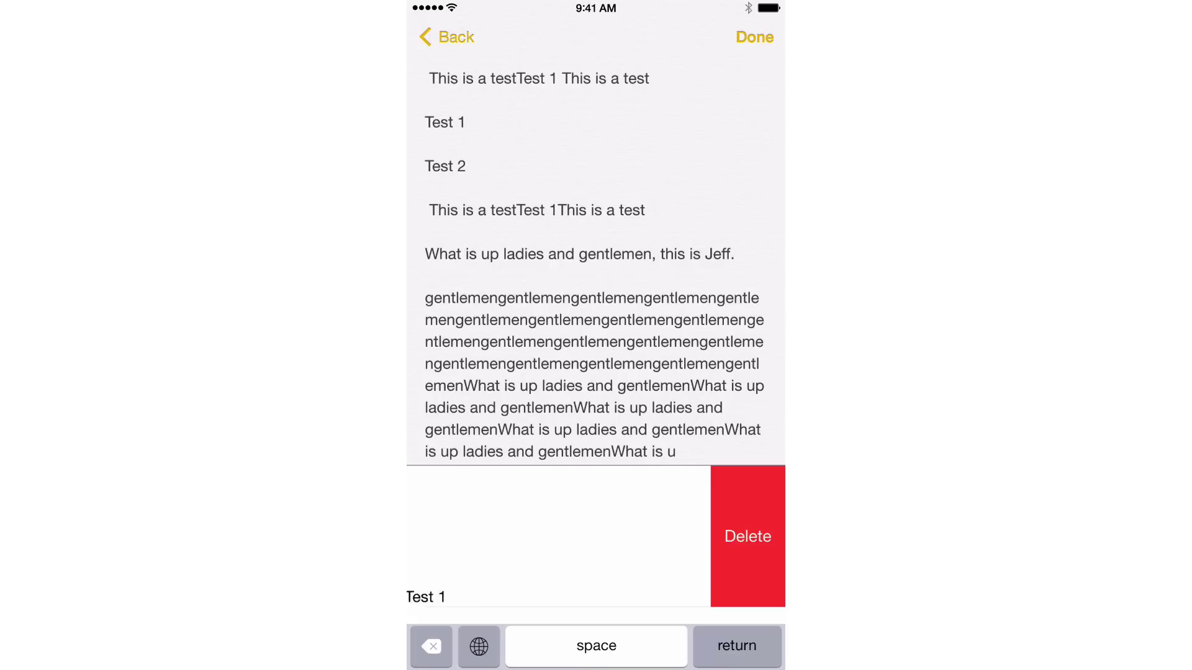
{"action": "left_click", "coordinate": [747, 534]}
{"action": "scroll", "coordinate": [595, 540], "scroll_direction": "down", "scroll_amount": 3}
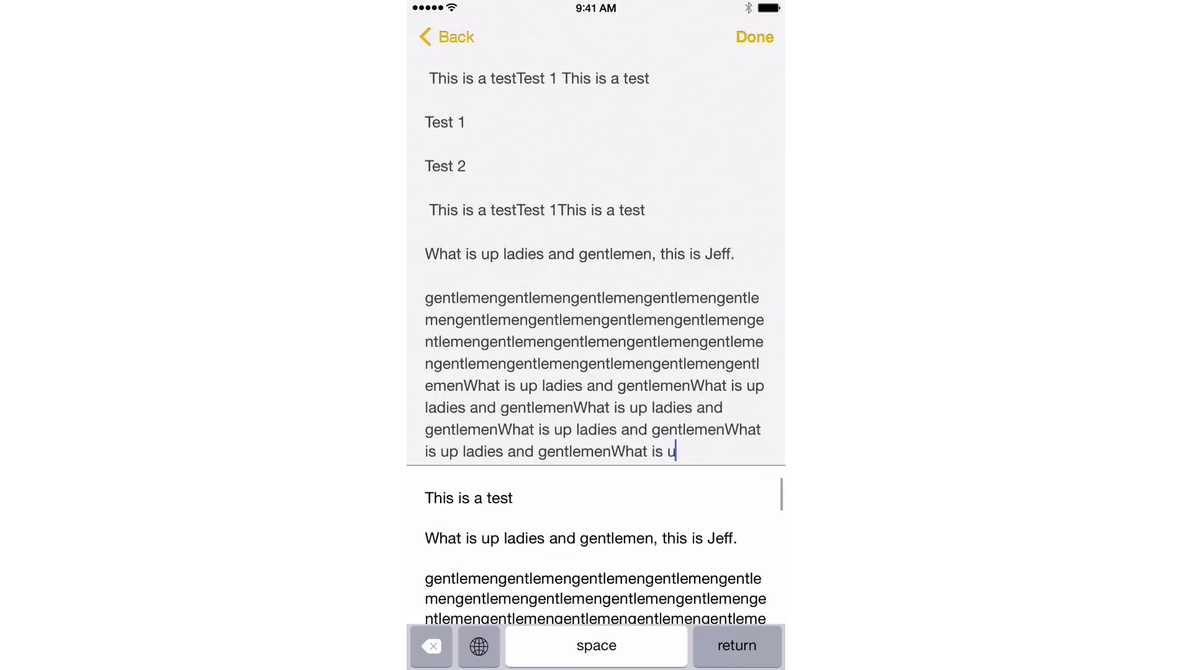
{"action": "scroll", "coordinate": [596, 546], "scroll_direction": "up", "scroll_amount": 3}
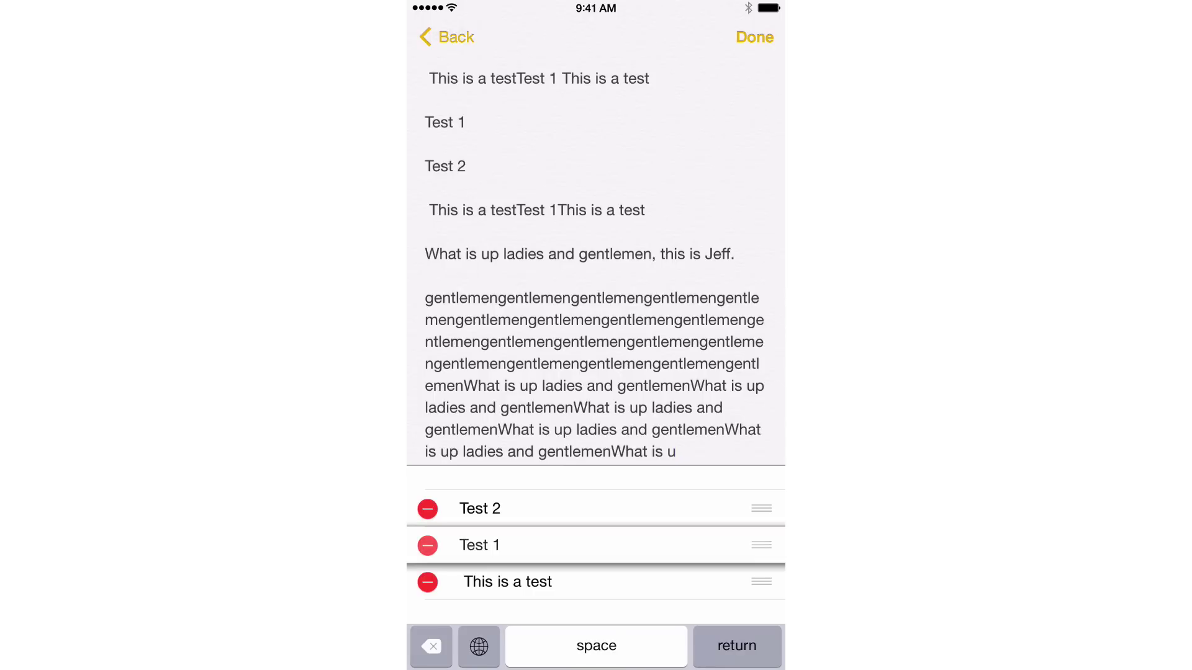
Move Test 1 above Test 2, then delete Test 2 from the Pasithea list.
{"action": "left_click_drag", "start_coordinate": [761, 545], "coordinate": [761, 508]}
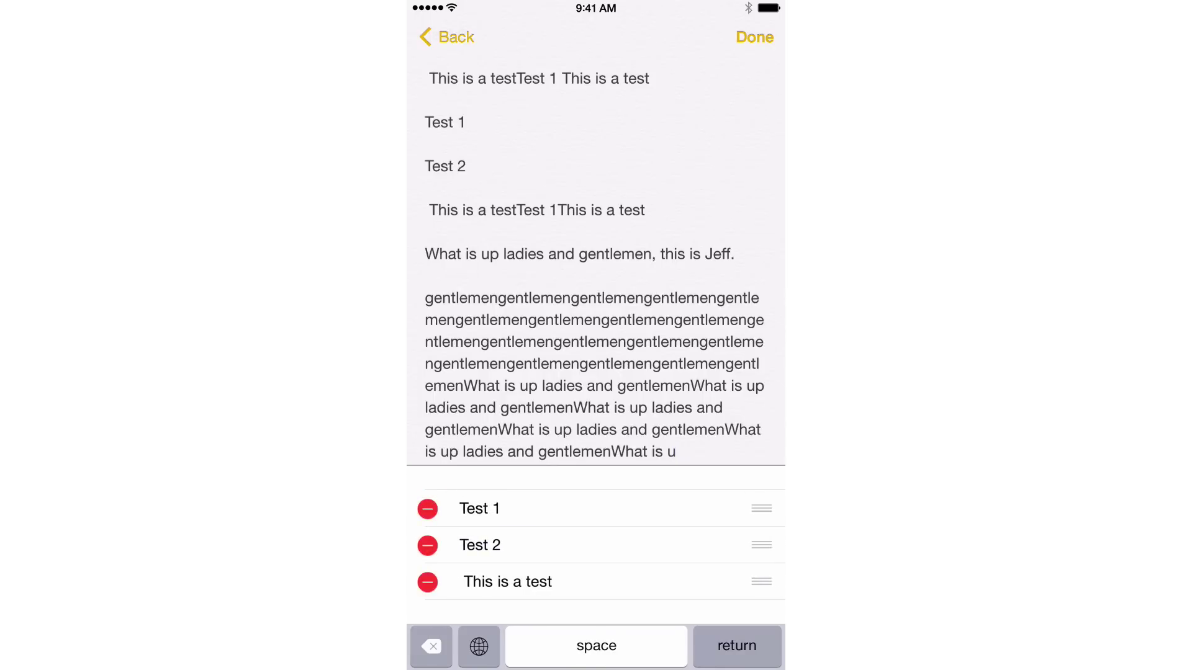
{"action": "left_click", "coordinate": [427, 545]}
{"action": "left_click", "coordinate": [748, 544]}
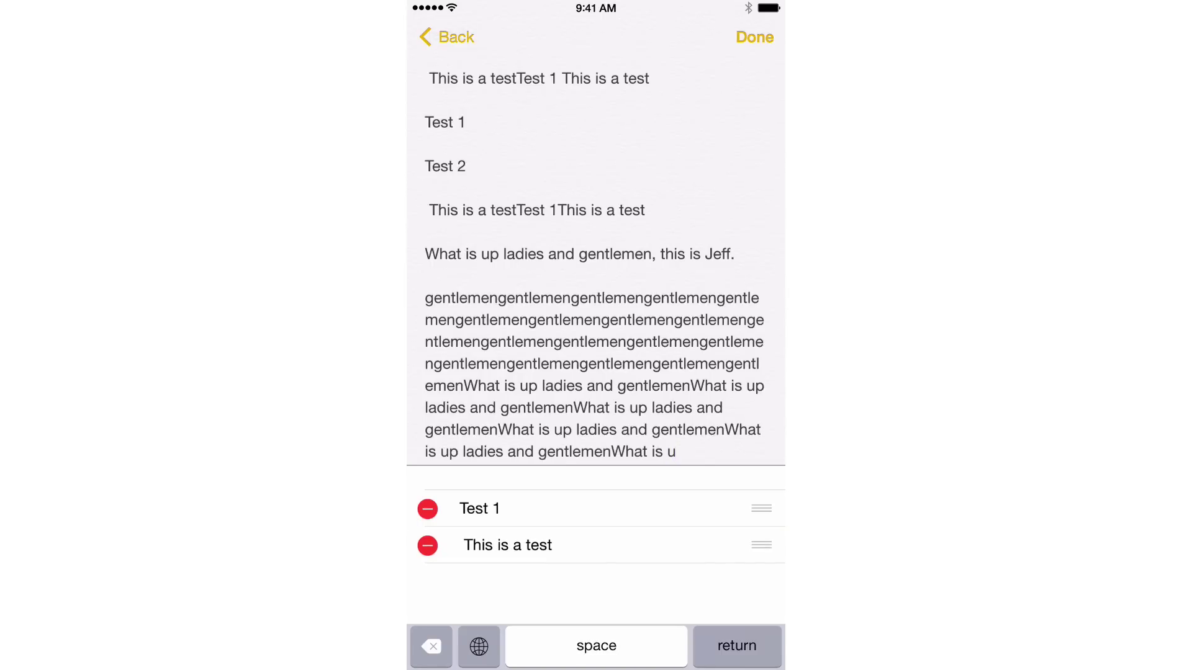
Add blank lines below the note text, remove a stray character, and return to English (US).
{"action": "key", "text": "Return"}
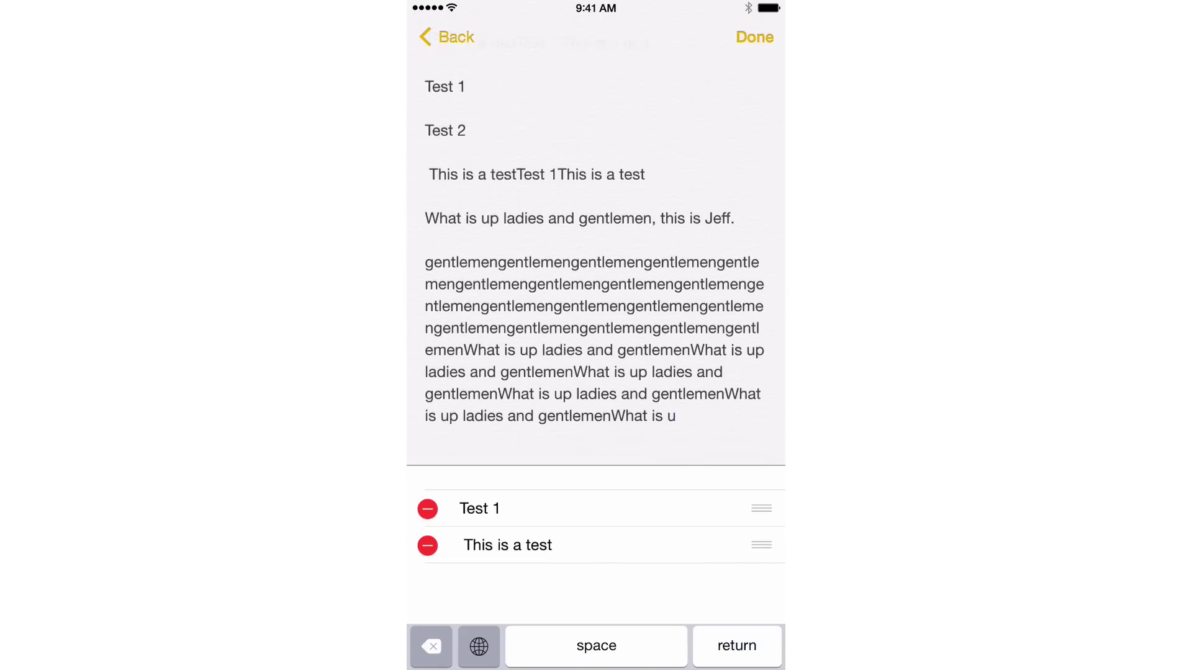
{"action": "mouse_move", "coordinate": [678, 401]}
{"action": "left_mouse_down"}
{"action": "mouse_move", "coordinate": [709, 366]}
{"action": "mouse_move", "coordinate": [686, 401]}
{"action": "left_mouse_up"}
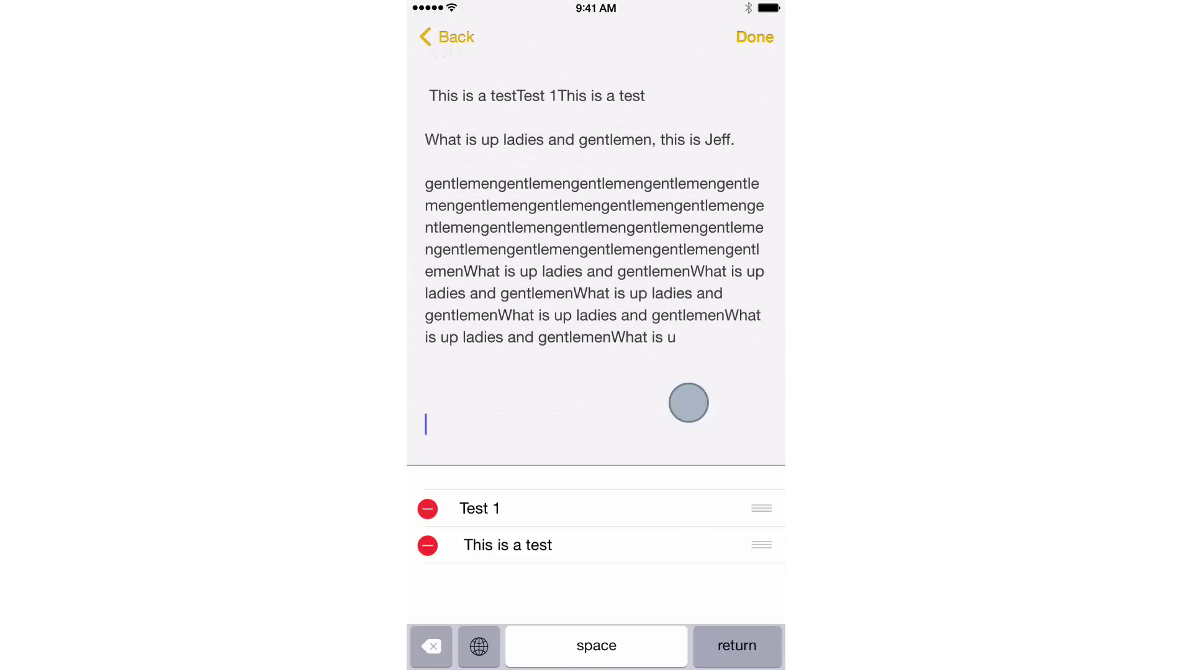
{"action": "key", "text": "Return"}
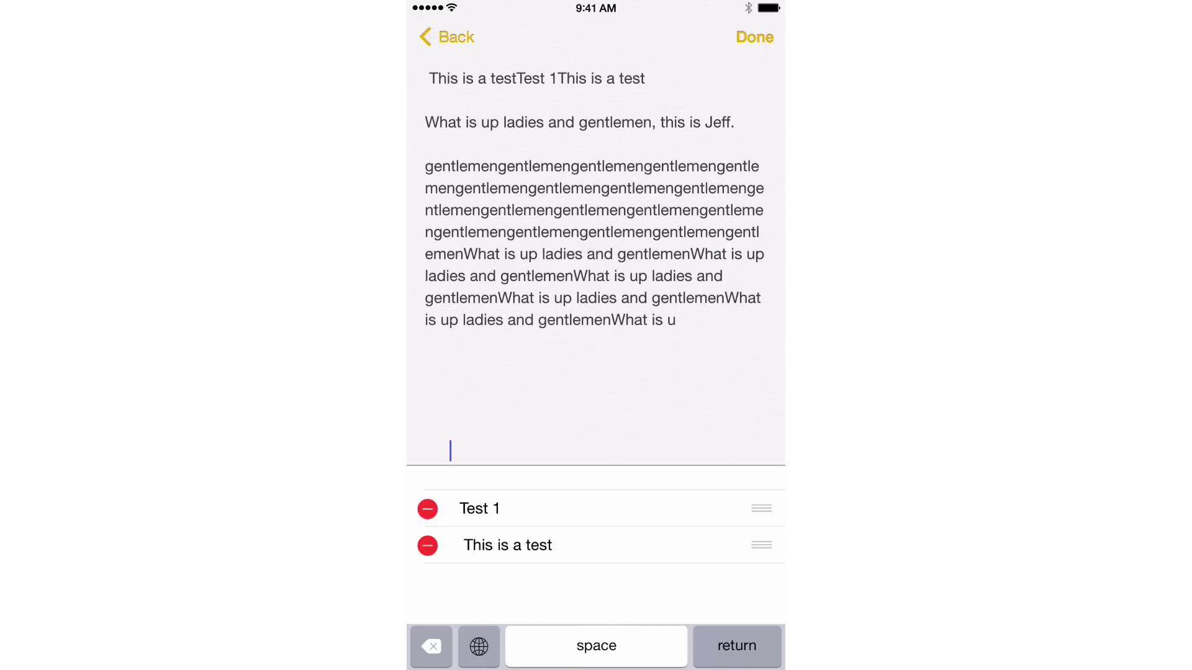
{"action": "key", "text": "BackSpace"}
{"action": "key", "text": "BackSpace"}
{"action": "key", "text": "BackSpace"}
{"action": "key", "text": "BackSpace"}
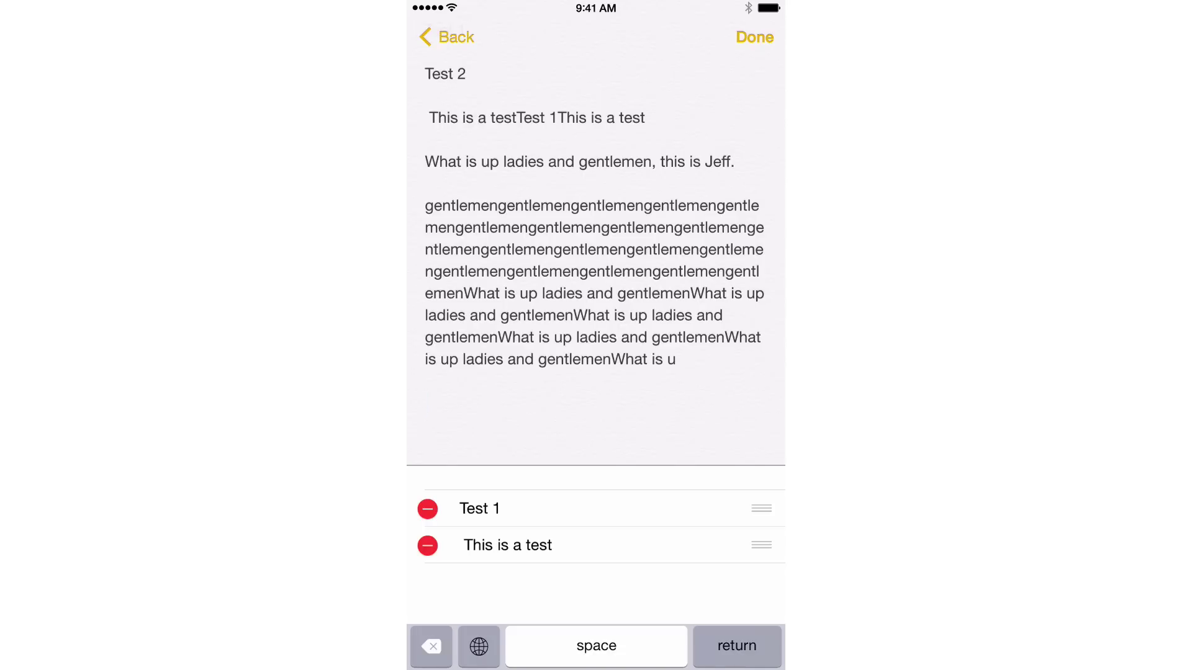
{"action": "left_click", "coordinate": [478, 646]}
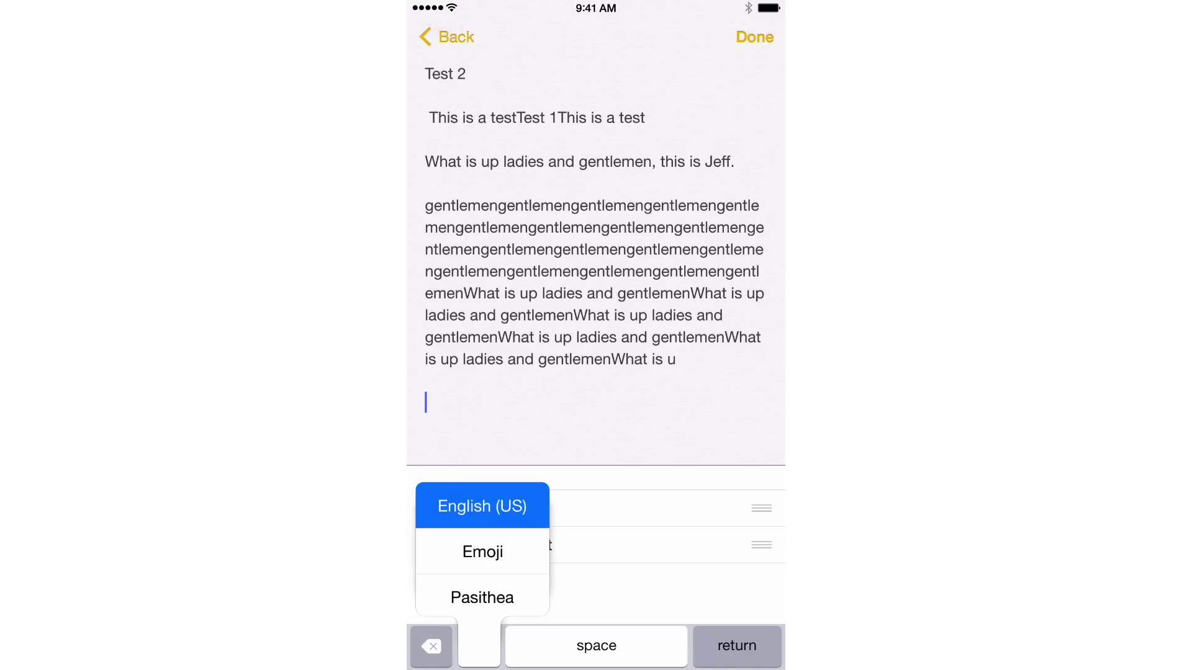
{"action": "left_click_drag", "start_coordinate": [482, 597], "coordinate": [482, 506]}
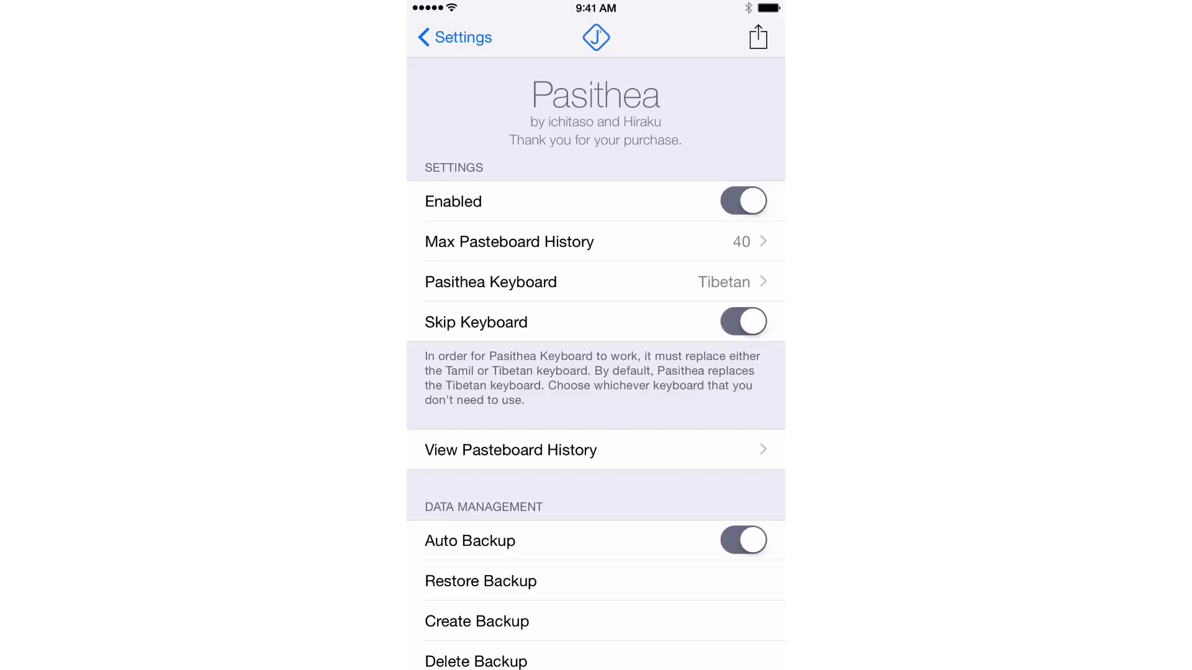
Toggle Pasithea's Enabled switch off and on, keeping Max Pasteboard History at 40.
{"action": "left_click", "coordinate": [743, 201]}
{"action": "left_click", "coordinate": [670, 254]}
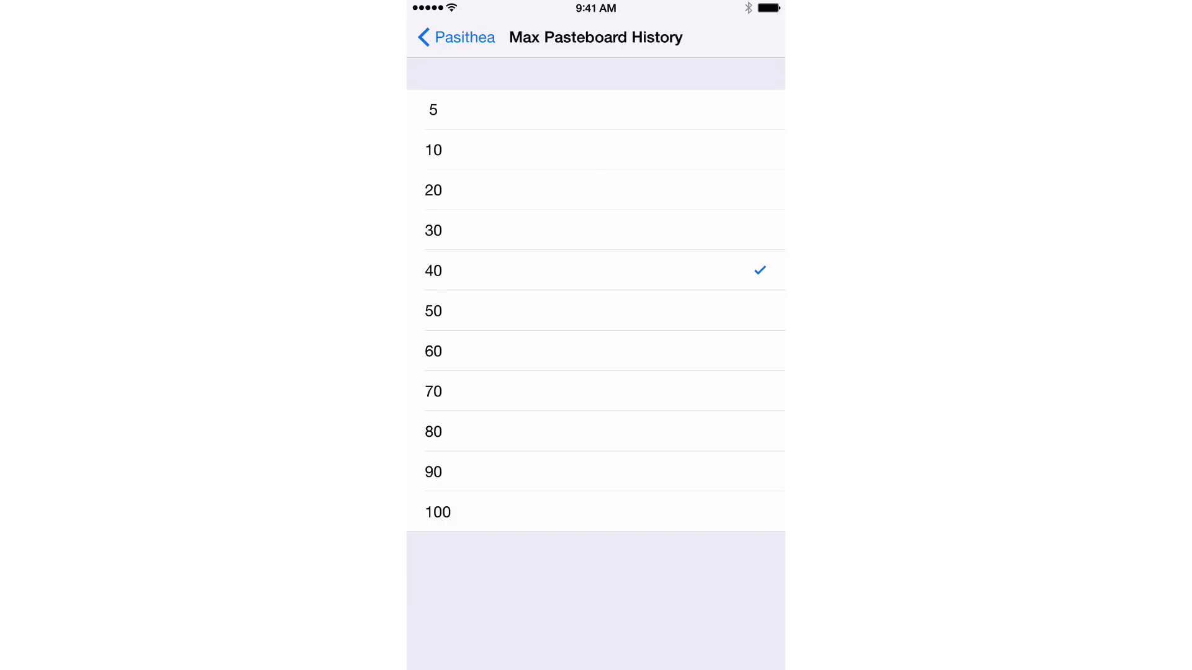
{"action": "left_click", "coordinate": [458, 38]}
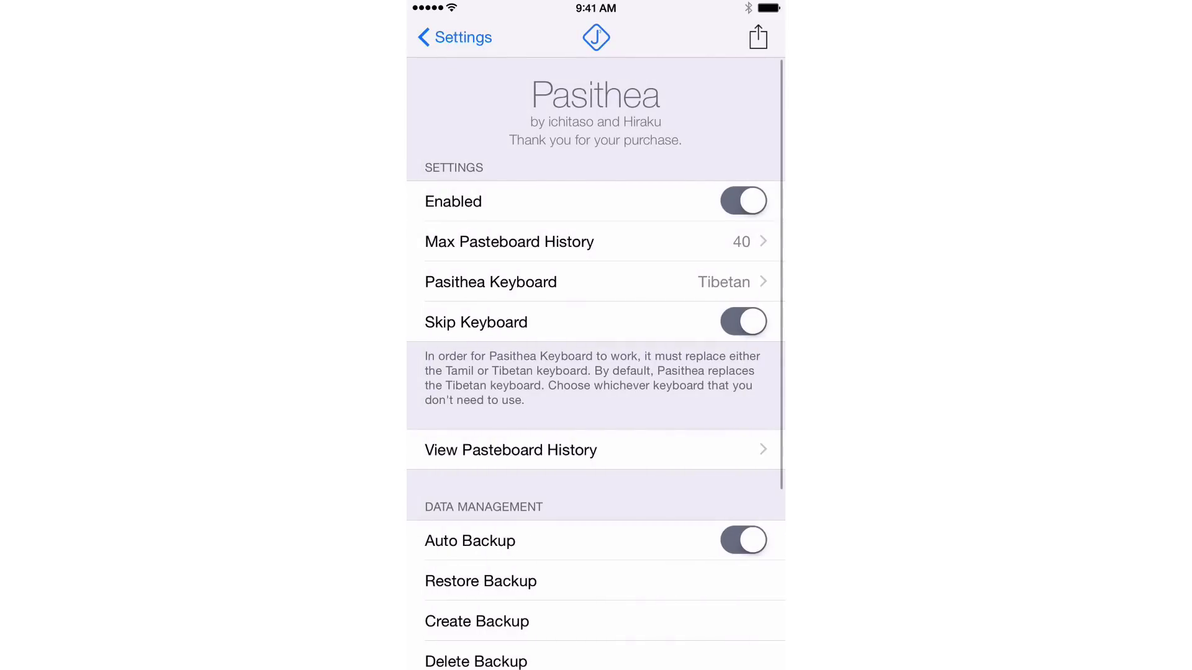
Browse Pasithea's pasteboard history, revealing a row's Delete option and cancelling it.
{"action": "left_click_drag", "start_coordinate": [658, 419], "coordinate": [663, 335]}
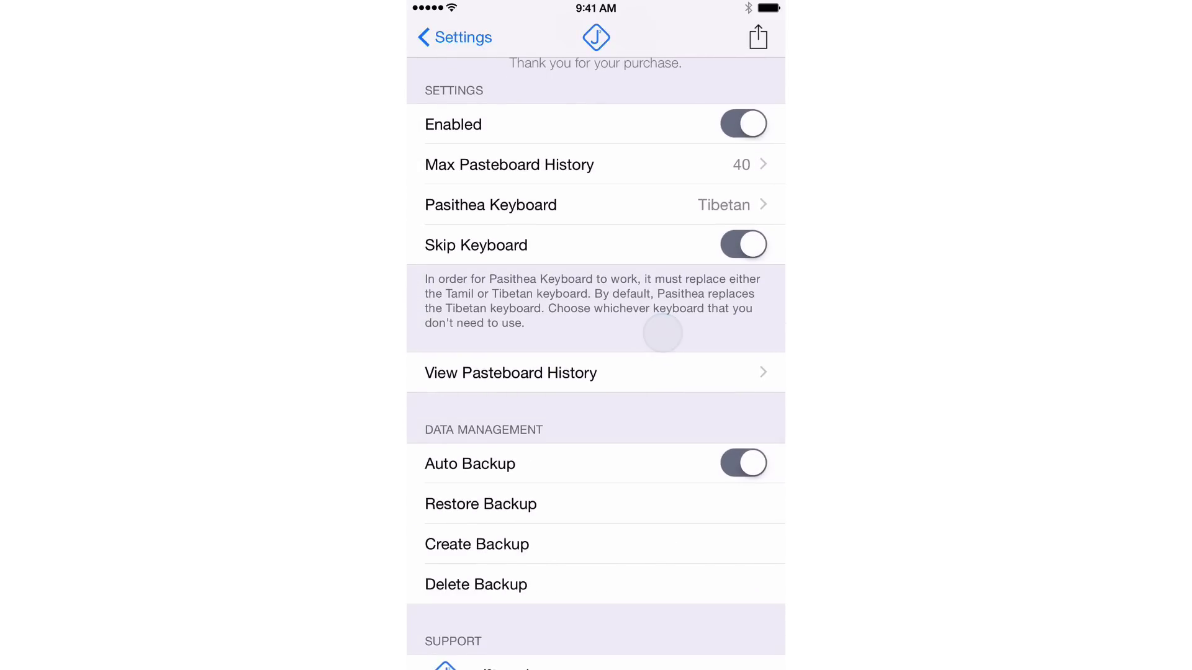
{"action": "left_click", "coordinate": [643, 380]}
{"action": "left_click_drag", "start_coordinate": [675, 455], "coordinate": [675, 279]}
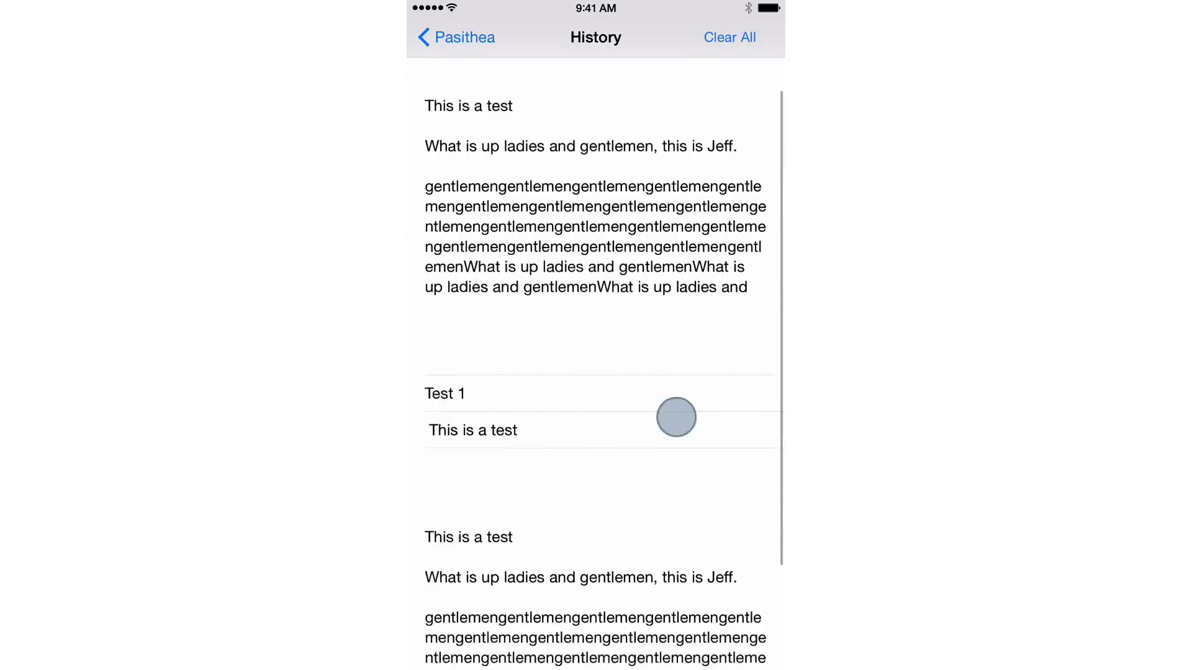
{"action": "left_click_drag", "start_coordinate": [657, 211], "coordinate": [657, 410]}
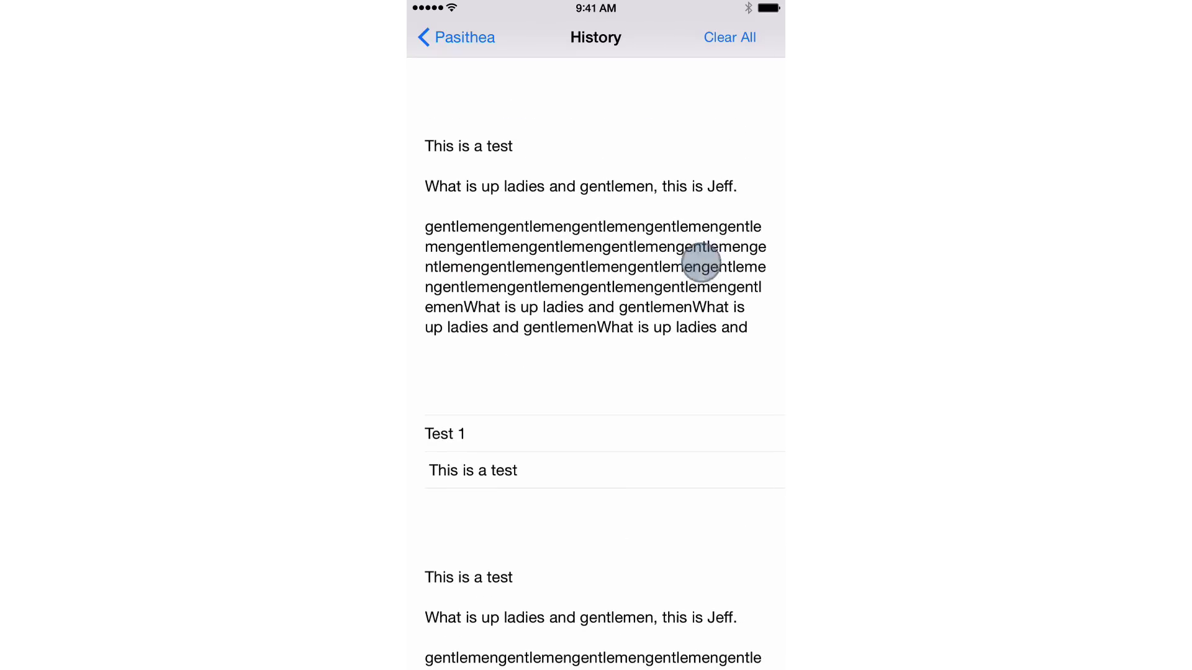
{"action": "left_click_drag", "start_coordinate": [696, 260], "coordinate": [502, 300]}
{"action": "left_click", "coordinate": [598, 274]}
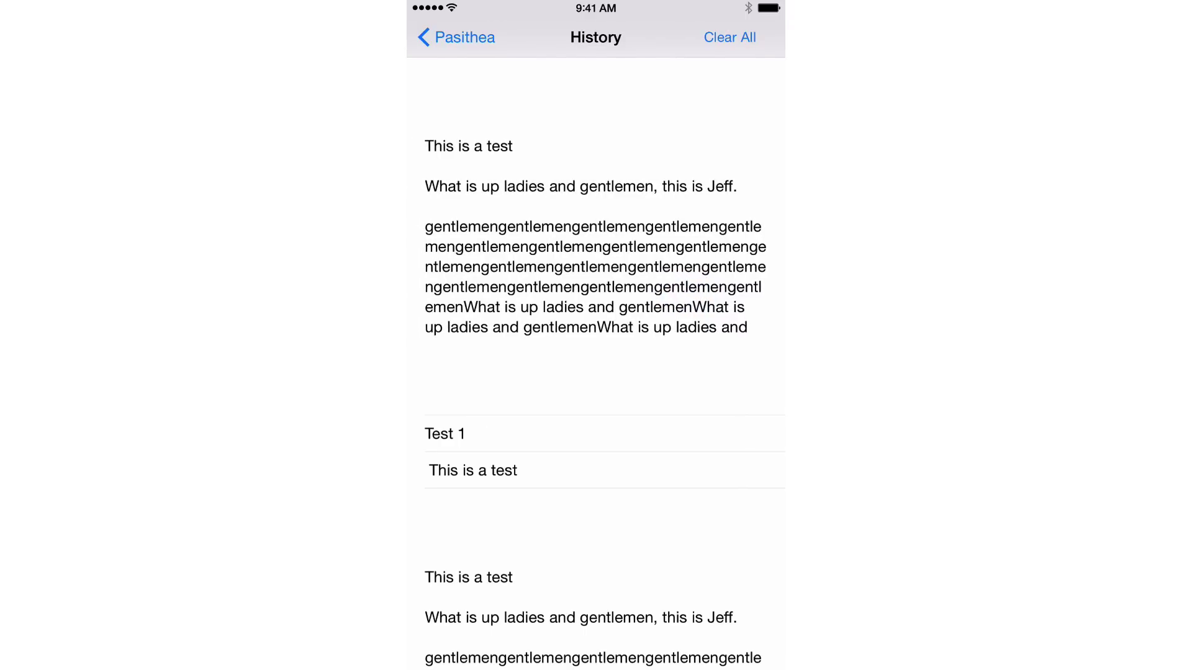
{"action": "left_click", "coordinate": [456, 37]}
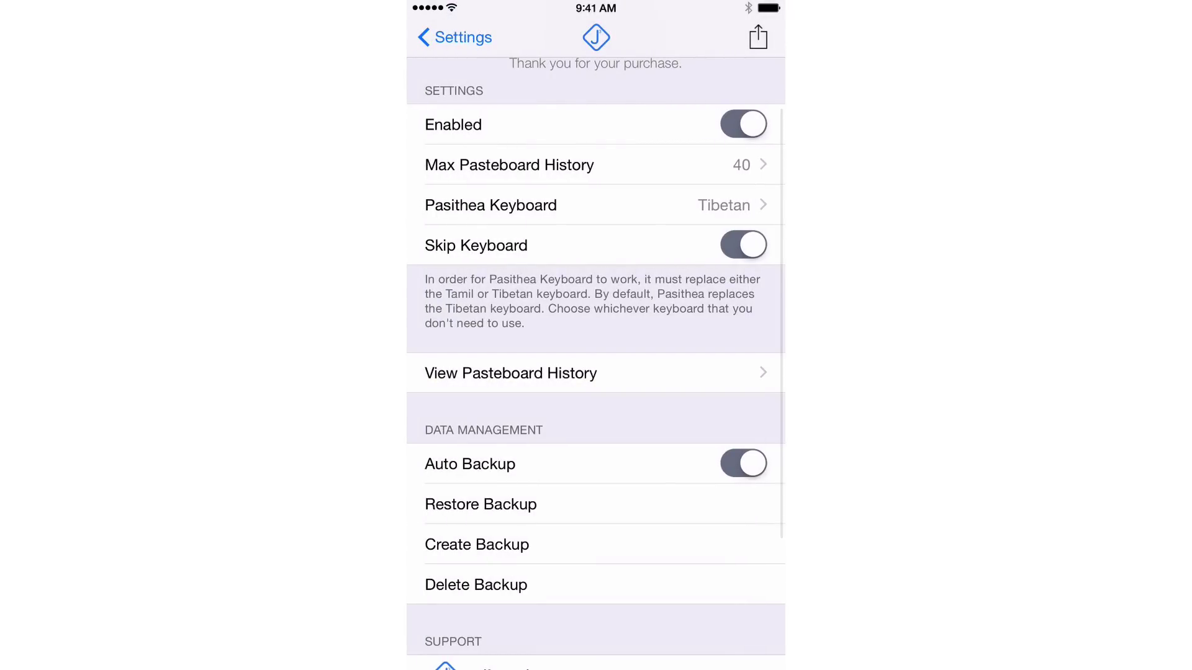
Delete the old Pasithea backup and create a fresh one.
{"action": "scroll", "coordinate": [596, 335], "scroll_direction": "down", "scroll_amount": 2}
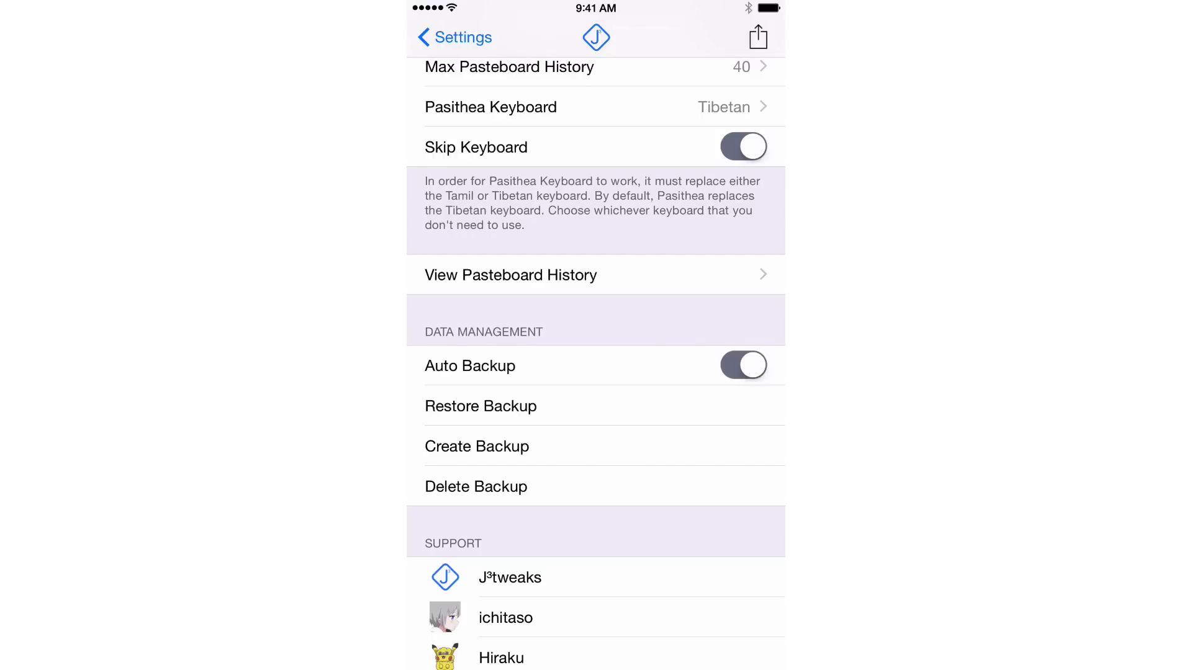
{"action": "left_click", "coordinate": [607, 485]}
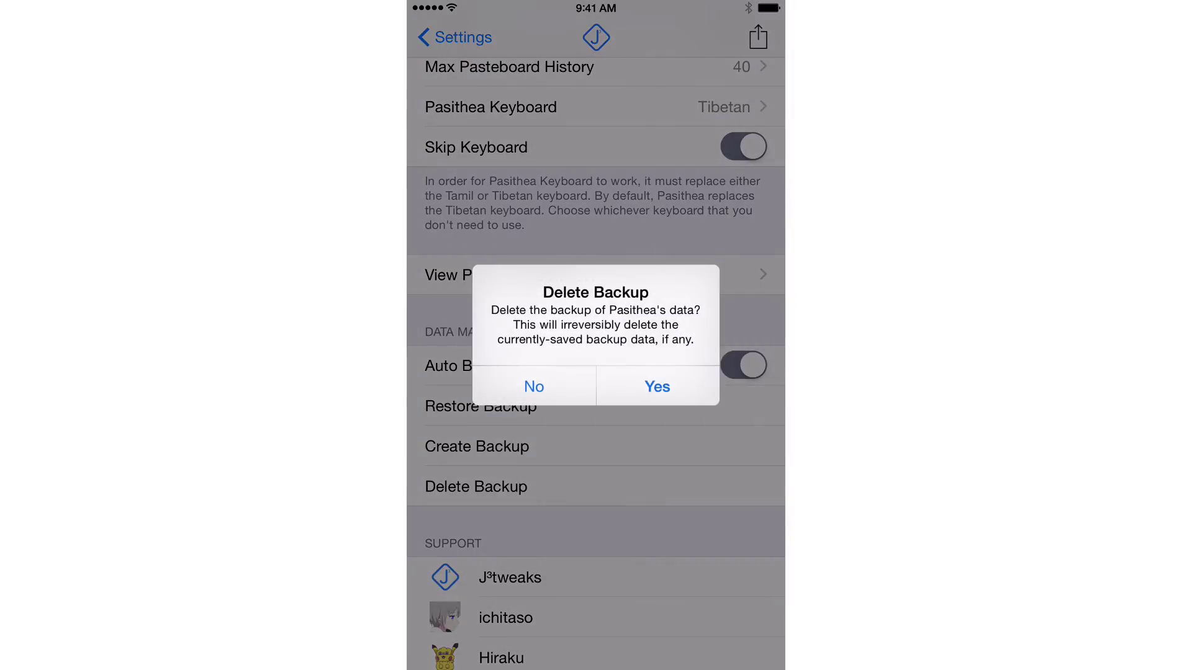
{"action": "left_click", "coordinate": [662, 383]}
{"action": "left_click", "coordinate": [633, 375]}
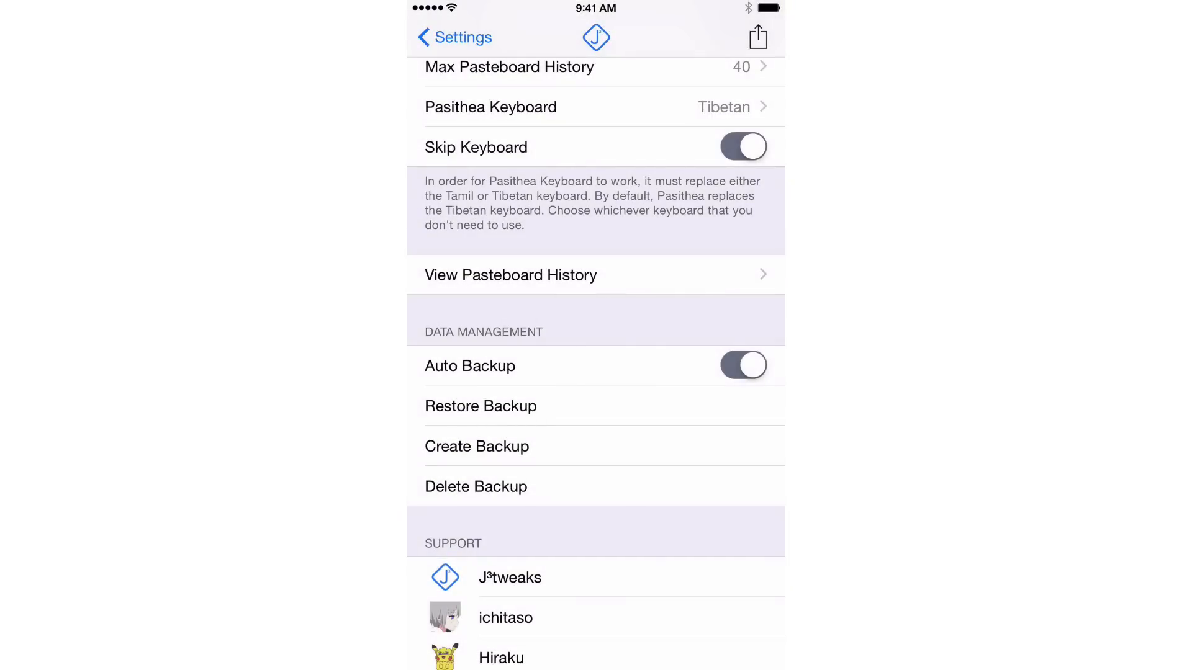
{"action": "left_click", "coordinate": [635, 441]}
{"action": "left_click", "coordinate": [665, 393]}
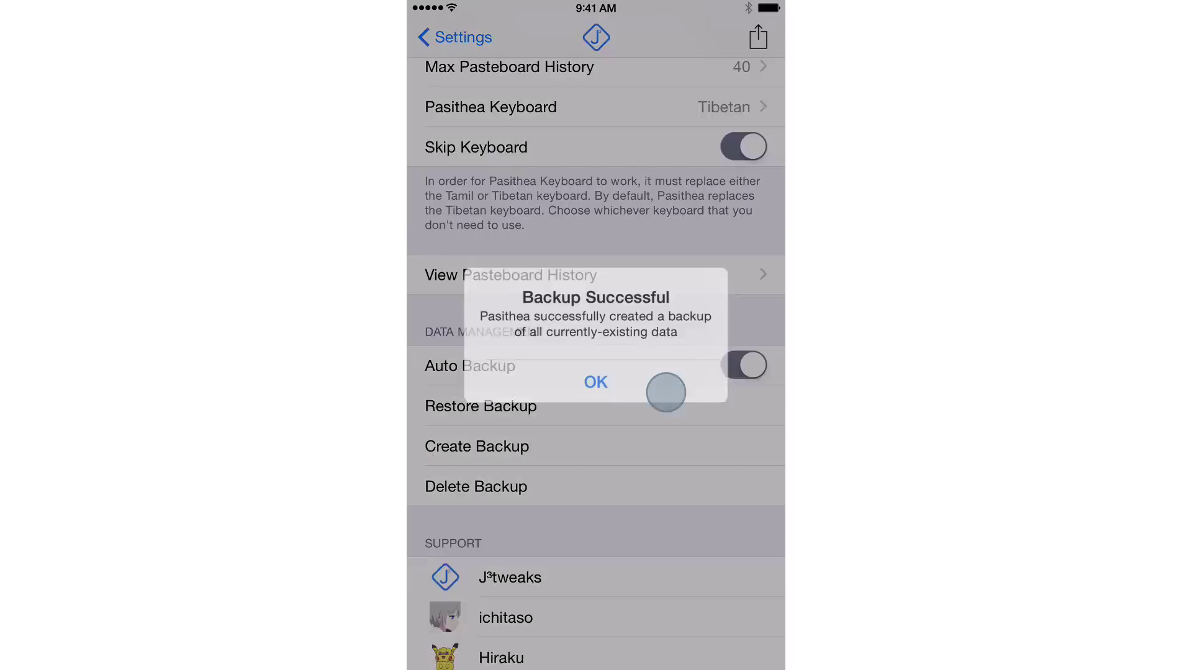
{"action": "left_click", "coordinate": [645, 369]}
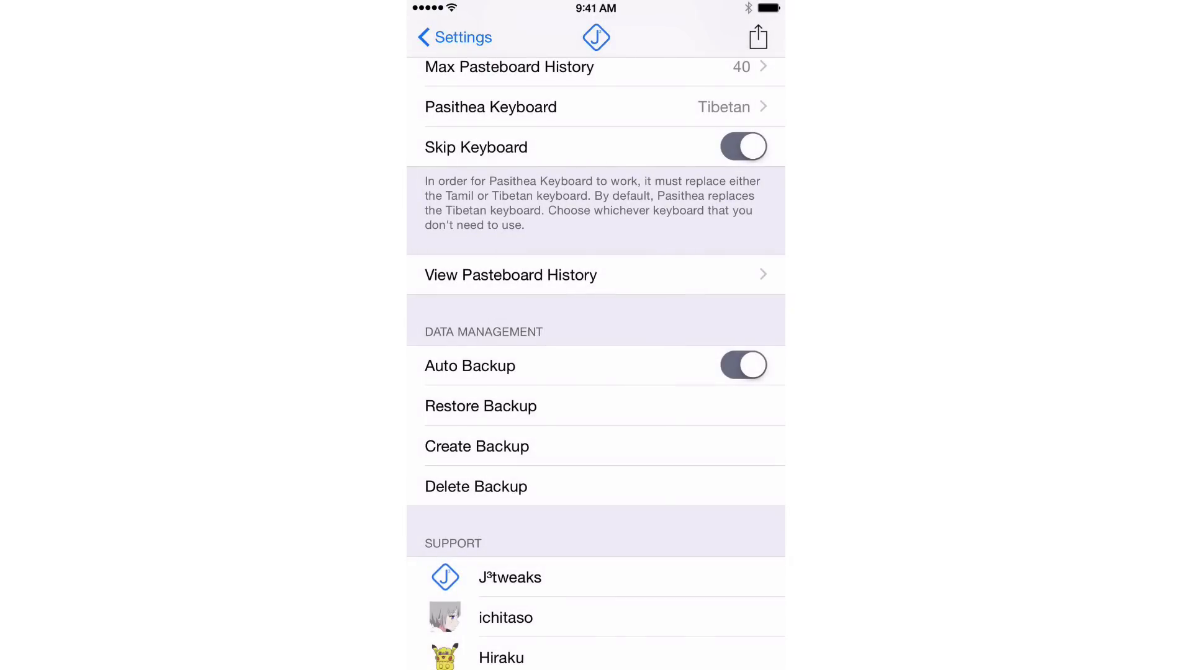
Clear all entries from Pasithea's pasteboard history and return to its settings.
{"action": "left_click_drag", "start_coordinate": [681, 329], "coordinate": [681, 380]}
{"action": "left_click", "coordinate": [664, 311]}
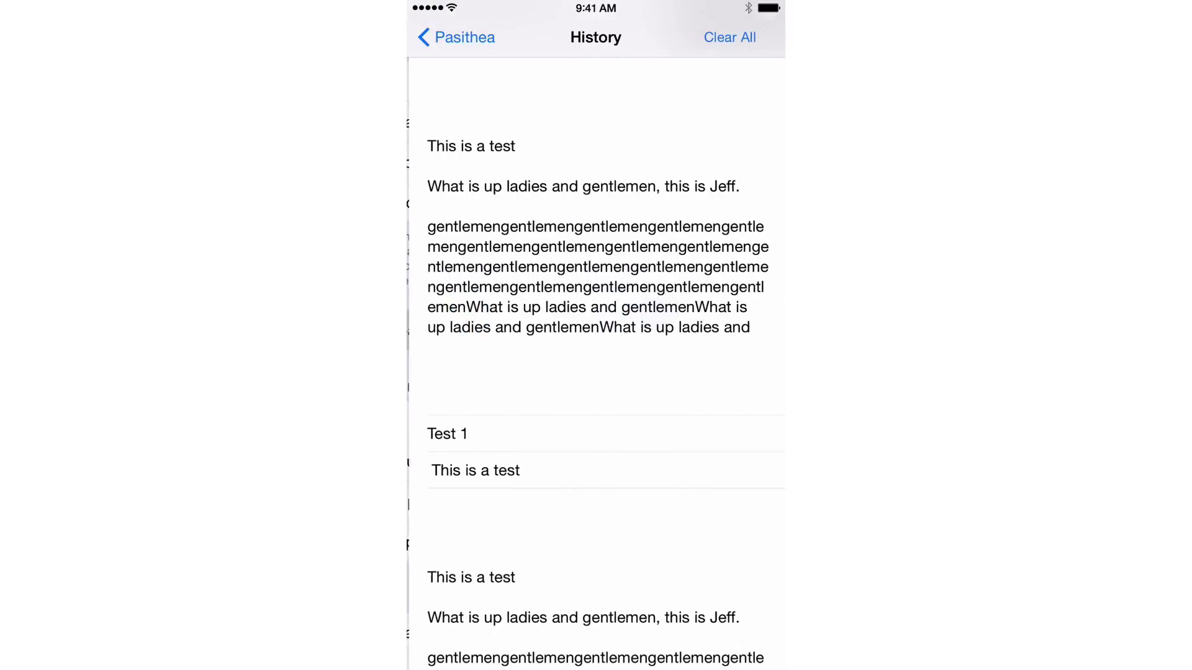
{"action": "left_click", "coordinate": [736, 34]}
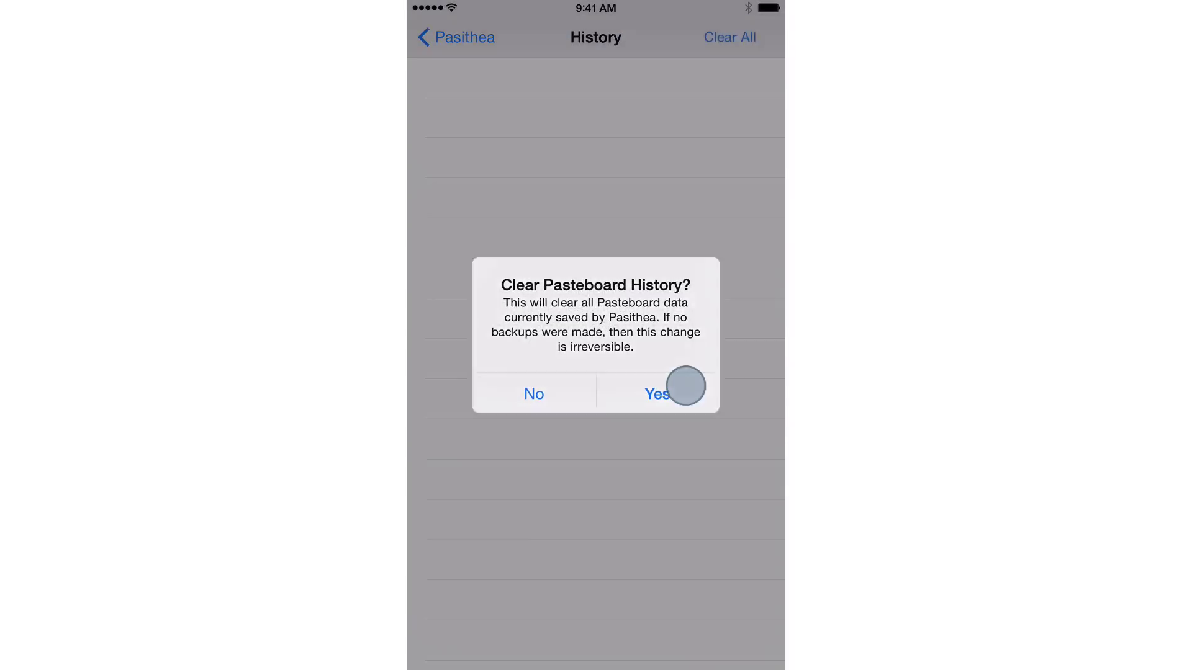
{"action": "left_click", "coordinate": [686, 386]}
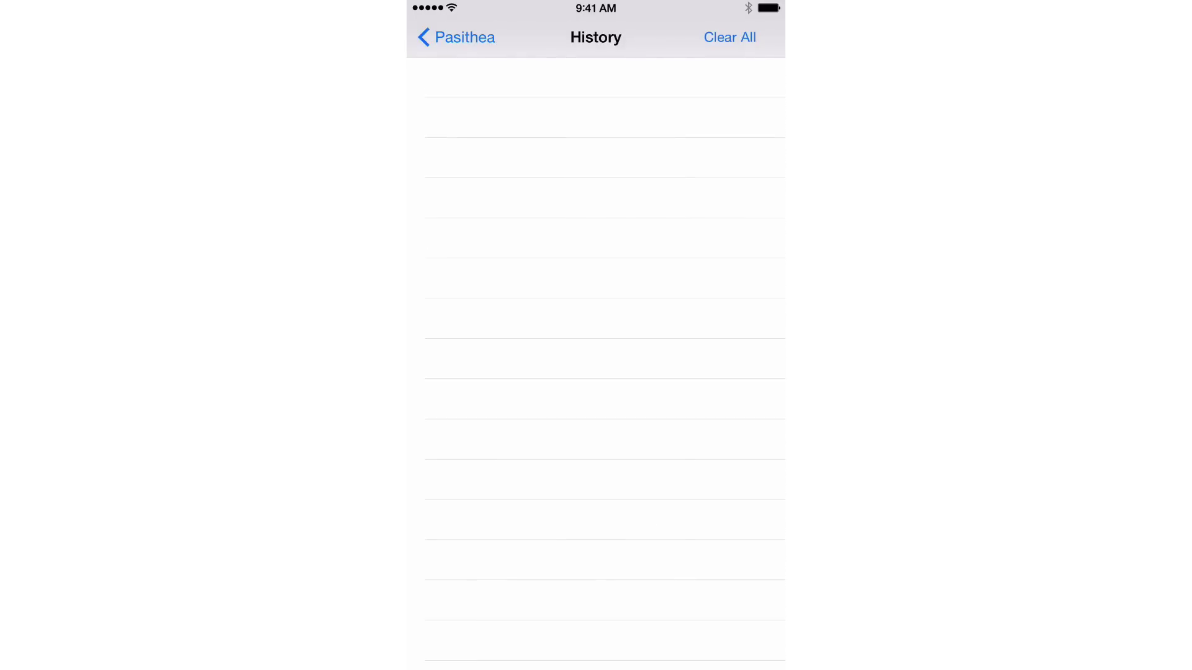
{"action": "left_click", "coordinate": [456, 37]}
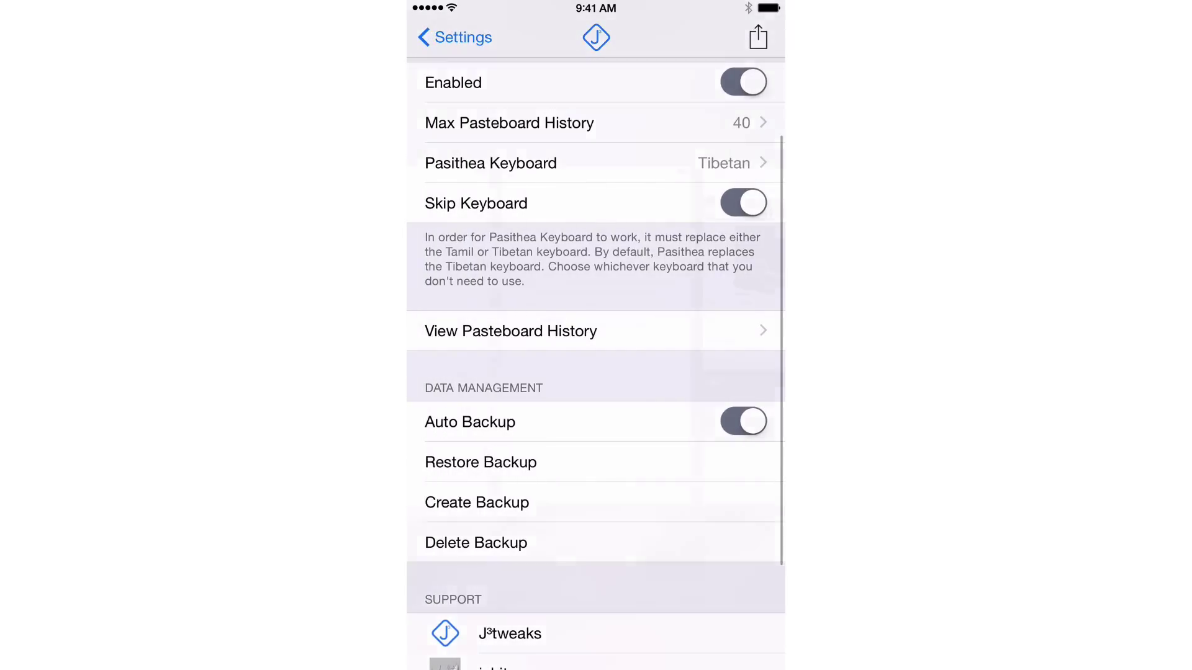
Switch to Notes and delete all of the note's text using Select All.
{"action": "key", "text": "super+shift+h"}
{"action": "key", "text": "super+shift+h"}
{"action": "left_click", "coordinate": [652, 407]}
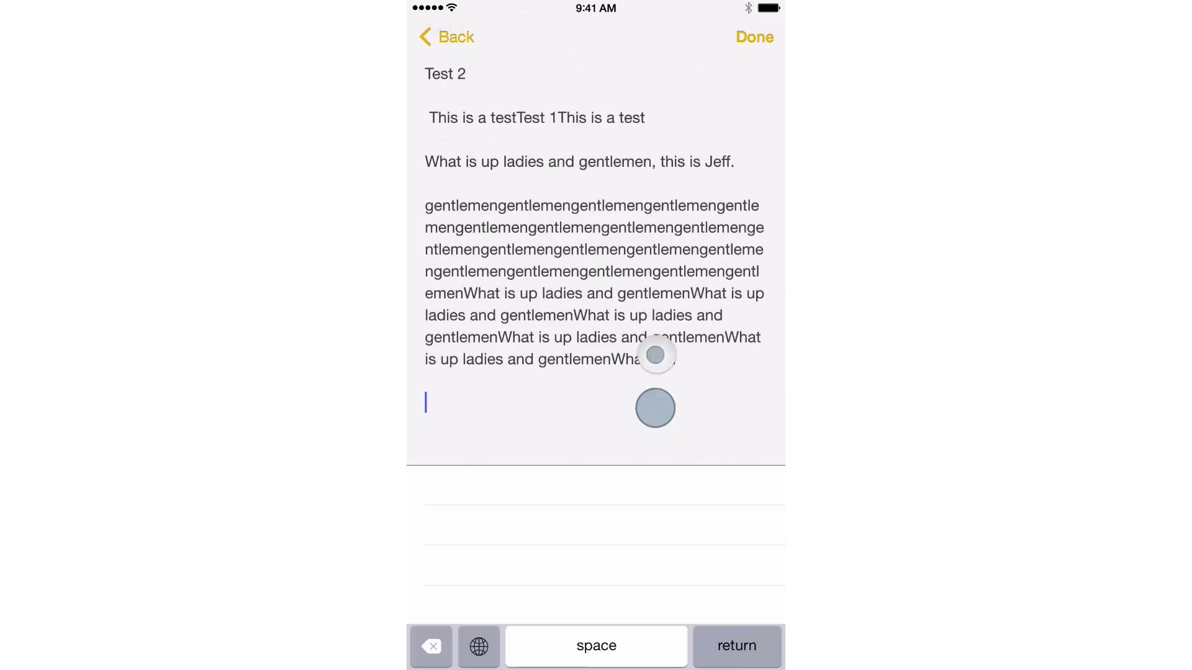
{"action": "left_click", "coordinate": [516, 359]}
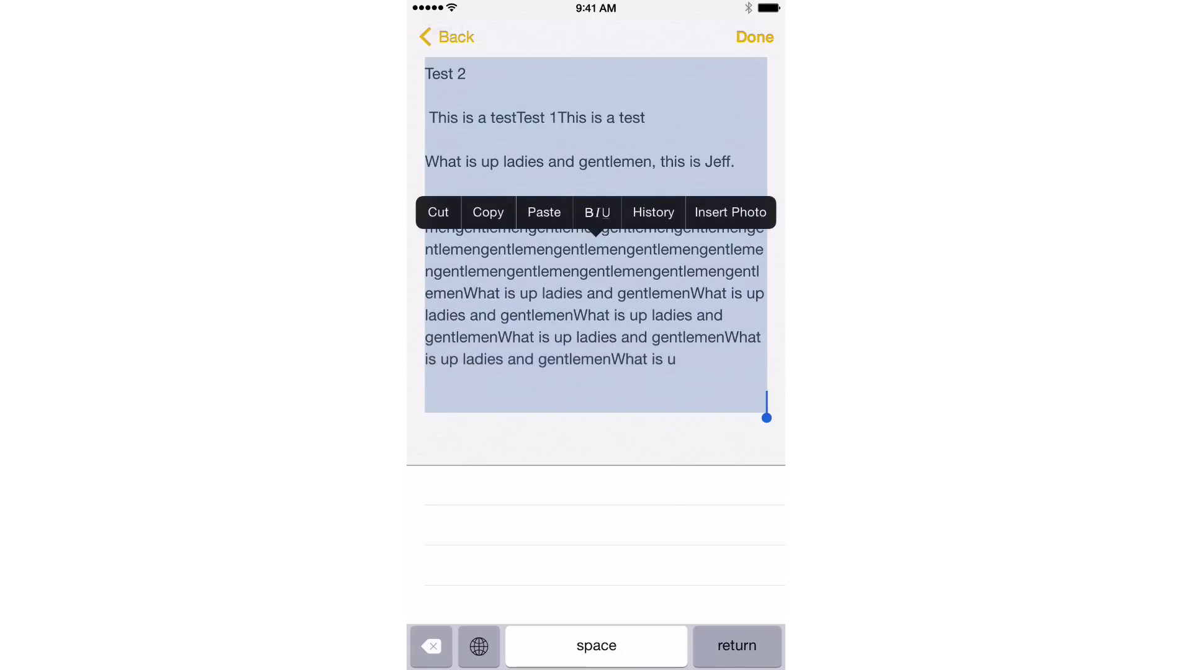
{"action": "key", "text": "BackSpace"}
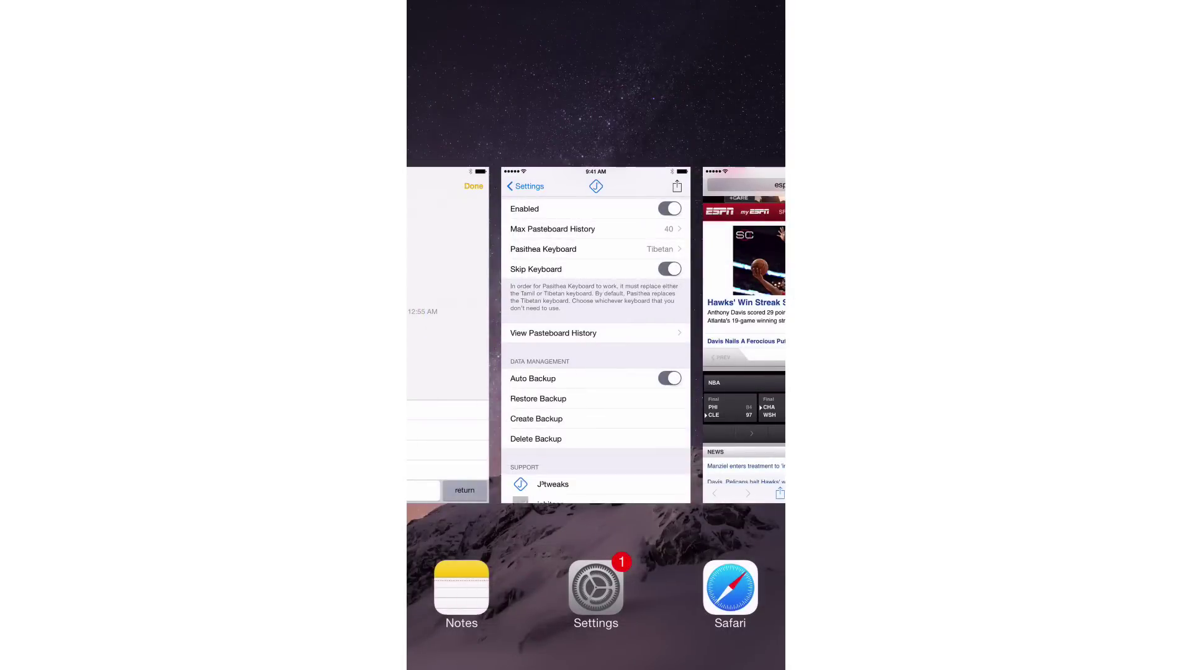
Switch to Settings and restore Pasithea's data from the backup.
{"action": "left_click", "coordinate": [598, 391]}
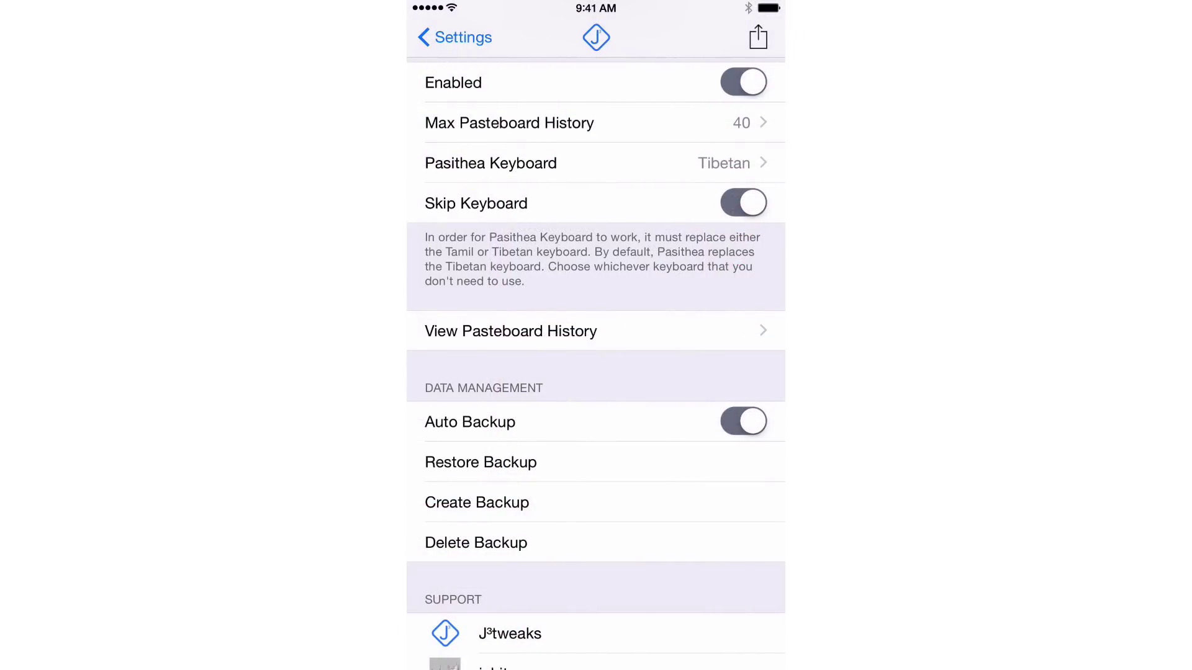
{"action": "left_click", "coordinate": [648, 469]}
{"action": "left_click", "coordinate": [674, 380]}
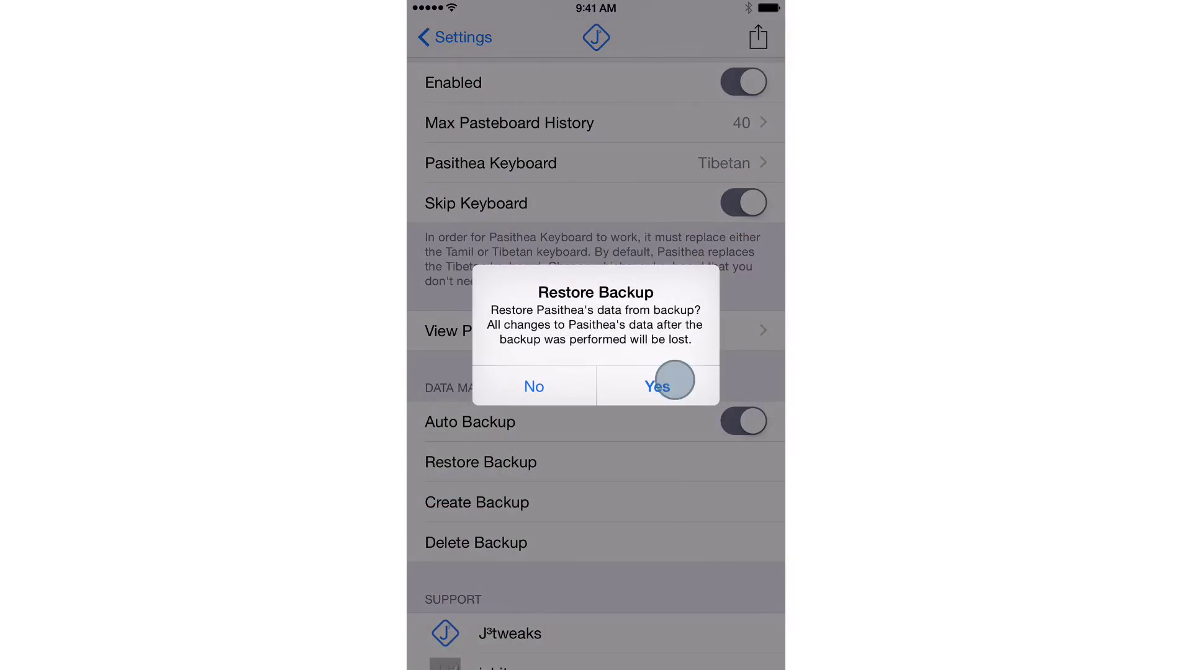
{"action": "left_click", "coordinate": [656, 380]}
Check the restored entries in Pasithea's pasteboard history, then go back.
{"action": "left_click", "coordinate": [678, 331]}
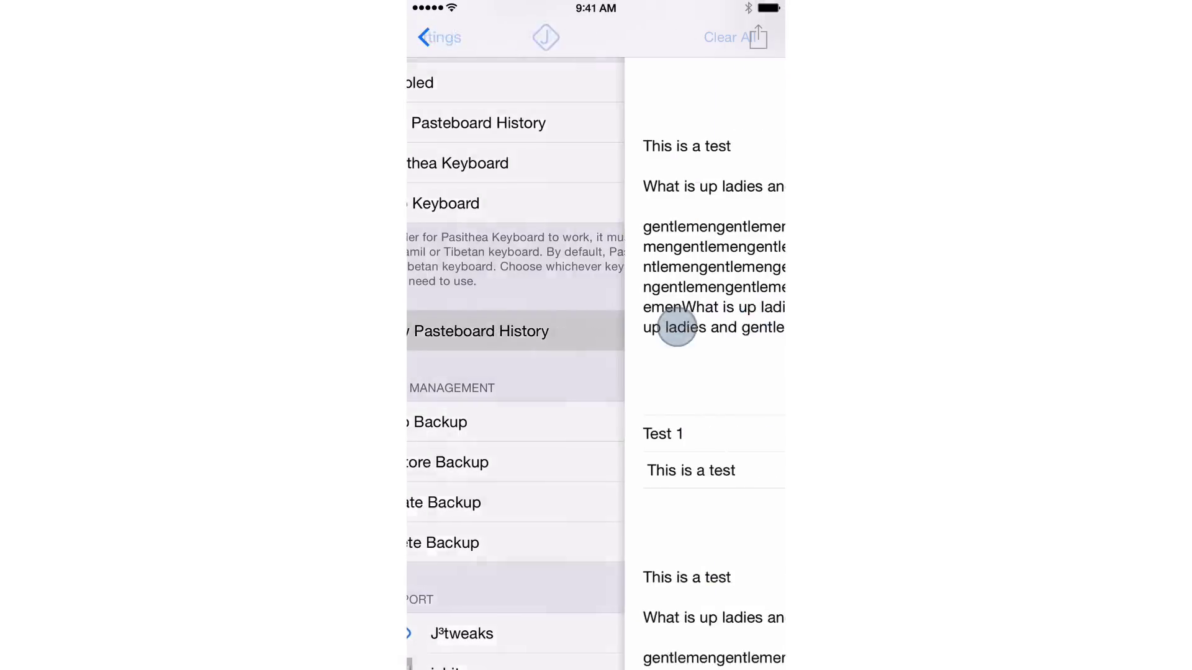
{"action": "left_click_drag", "start_coordinate": [670, 512], "coordinate": [744, 279]}
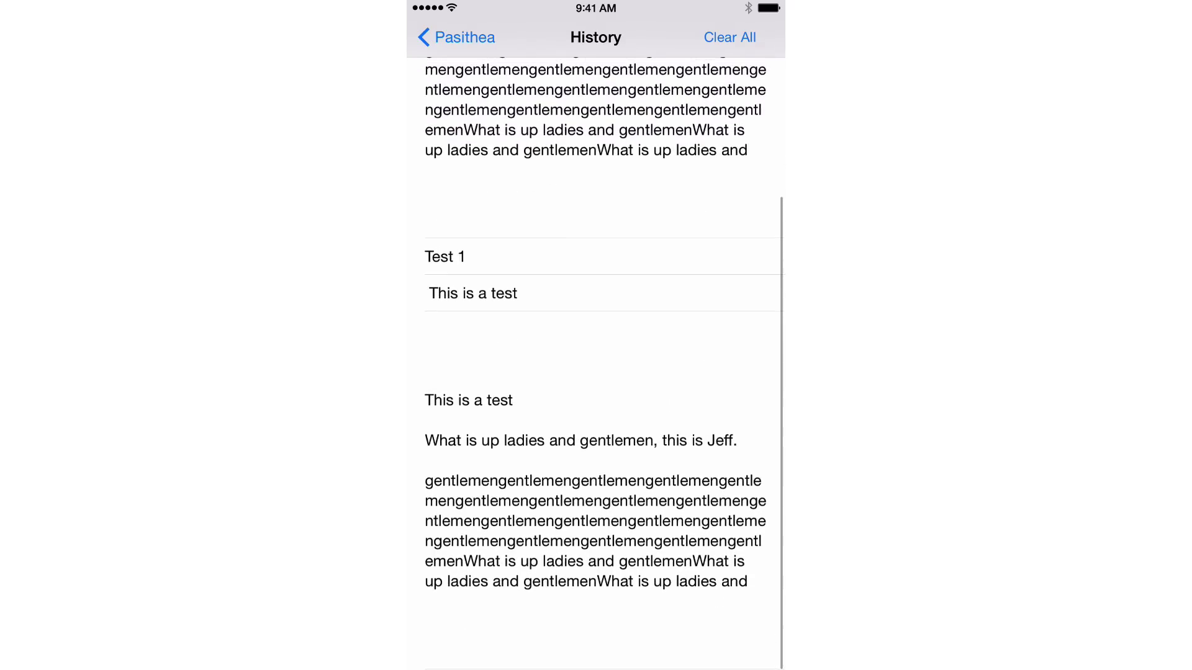
{"action": "left_click_drag", "start_coordinate": [673, 439], "coordinate": [673, 515]}
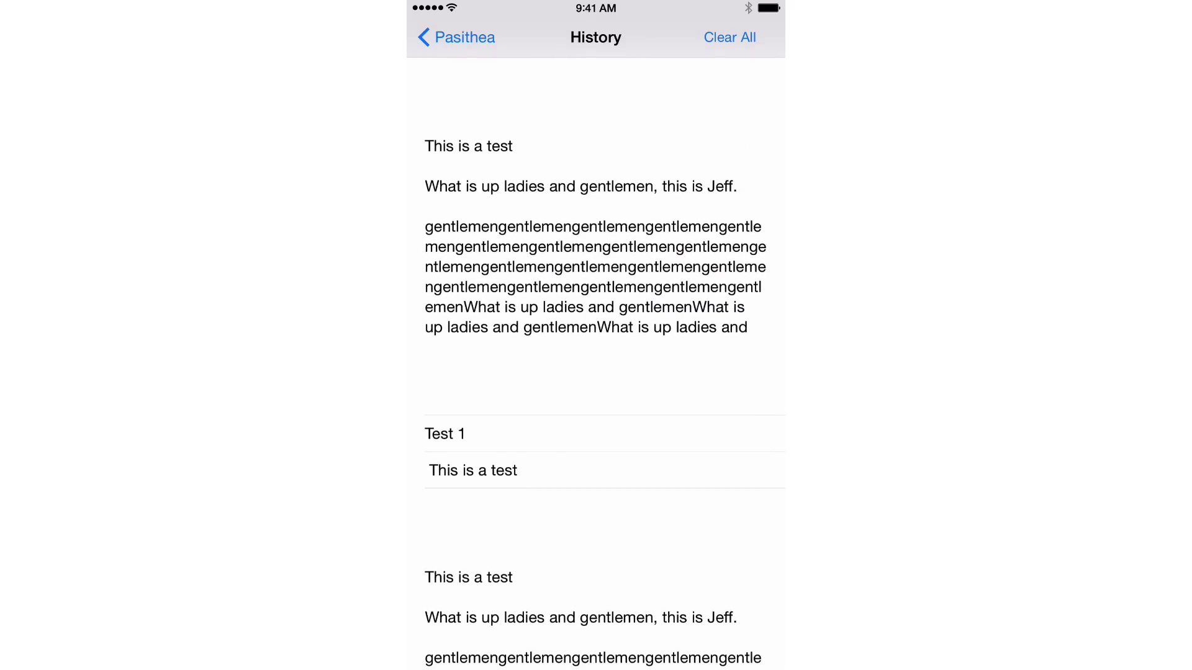
{"action": "left_click", "coordinate": [456, 37]}
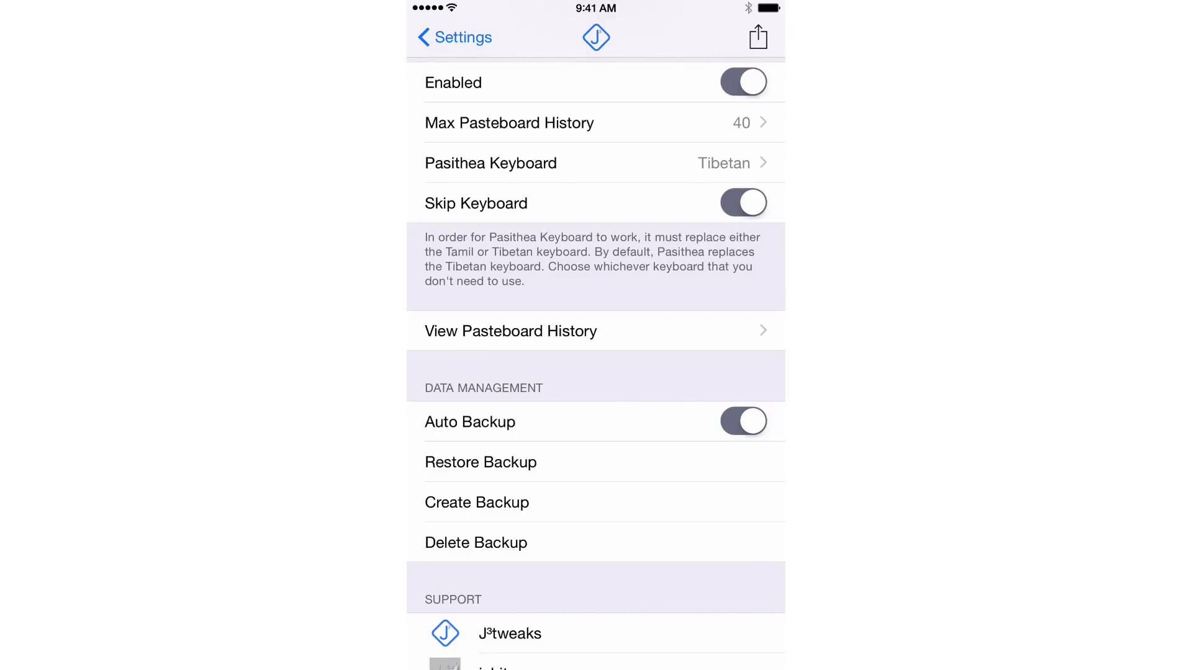
Review the Pasithea preferences, then switch to its Cydia package page showing version 1.0.7.
{"action": "left_click_drag", "start_coordinate": [649, 379], "coordinate": [649, 497]}
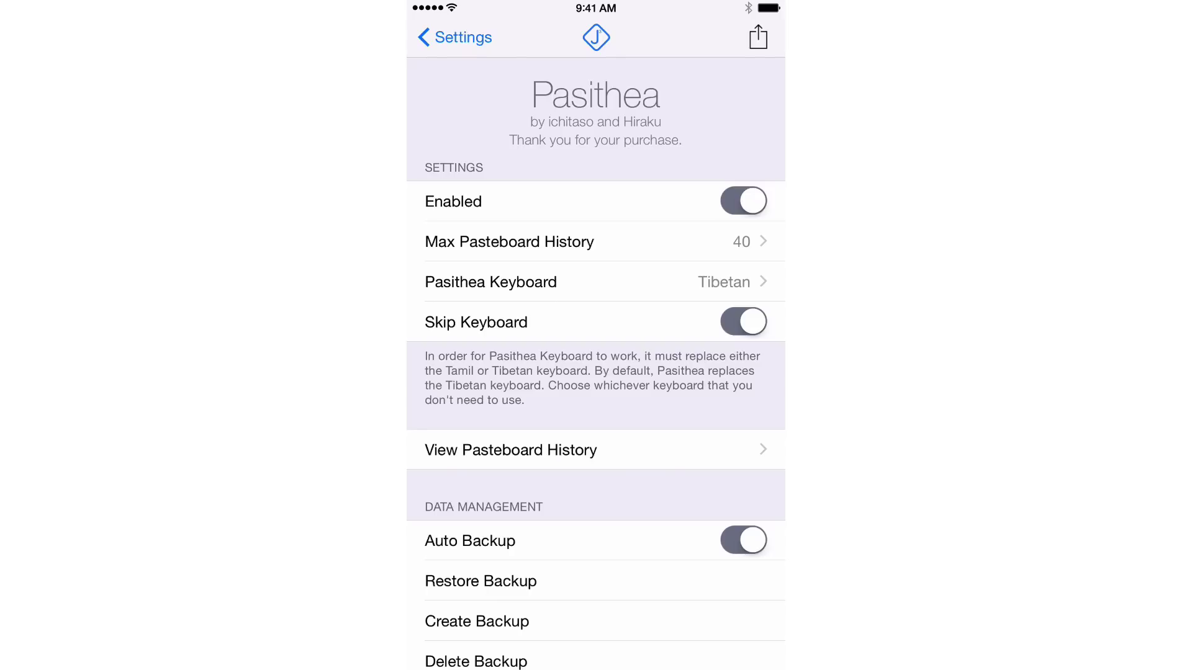
{"action": "left_click_drag", "start_coordinate": [661, 552], "coordinate": [689, 455]}
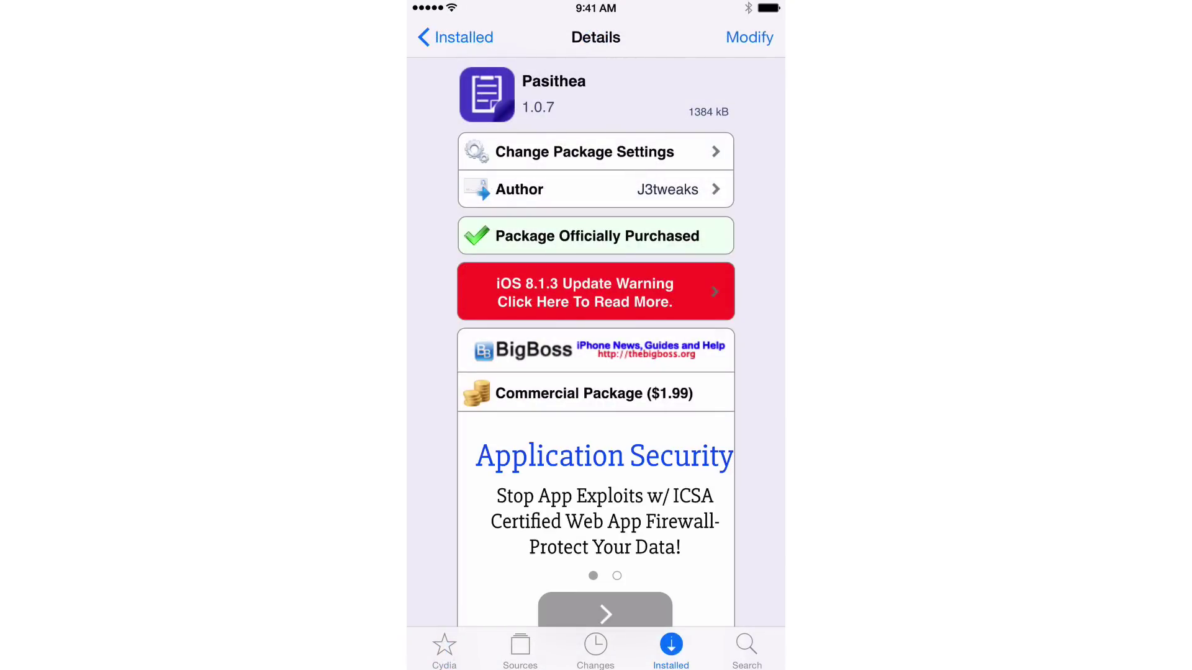
Read Pasithea's full description on its Cydia Details page, then bring up Control Center.
{"action": "scroll", "coordinate": [596, 341], "scroll_direction": "down", "scroll_amount": 5}
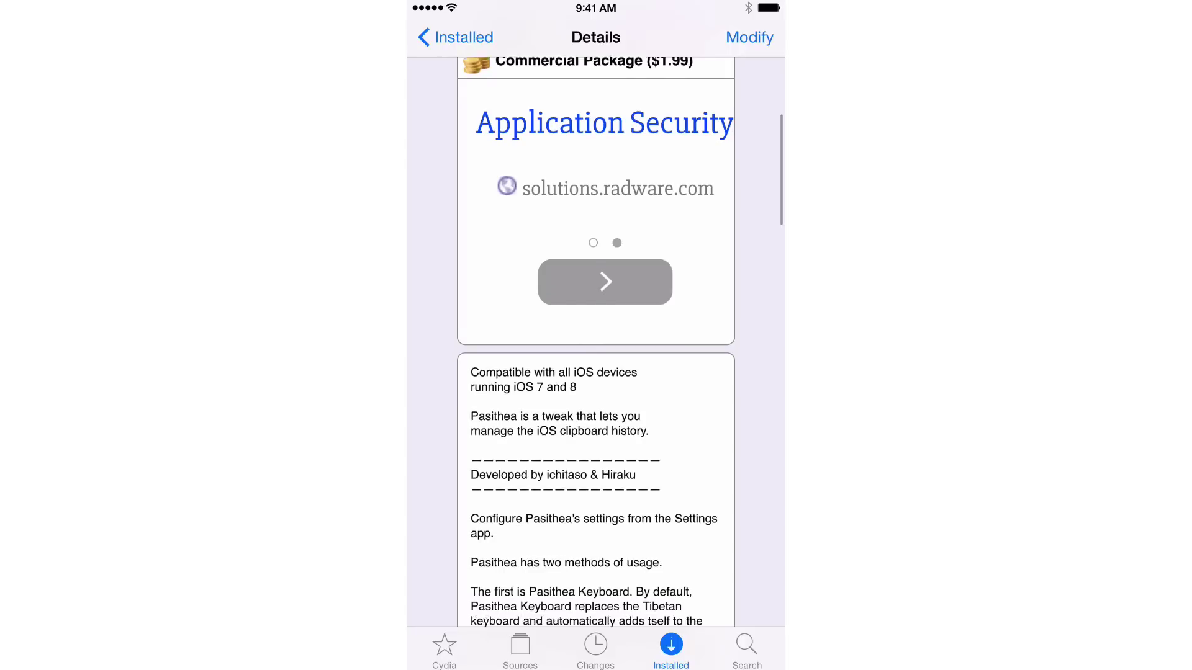
{"action": "scroll", "coordinate": [596, 341], "scroll_direction": "down", "scroll_amount": 2}
{"action": "scroll", "coordinate": [596, 342], "scroll_direction": "down", "scroll_amount": 2}
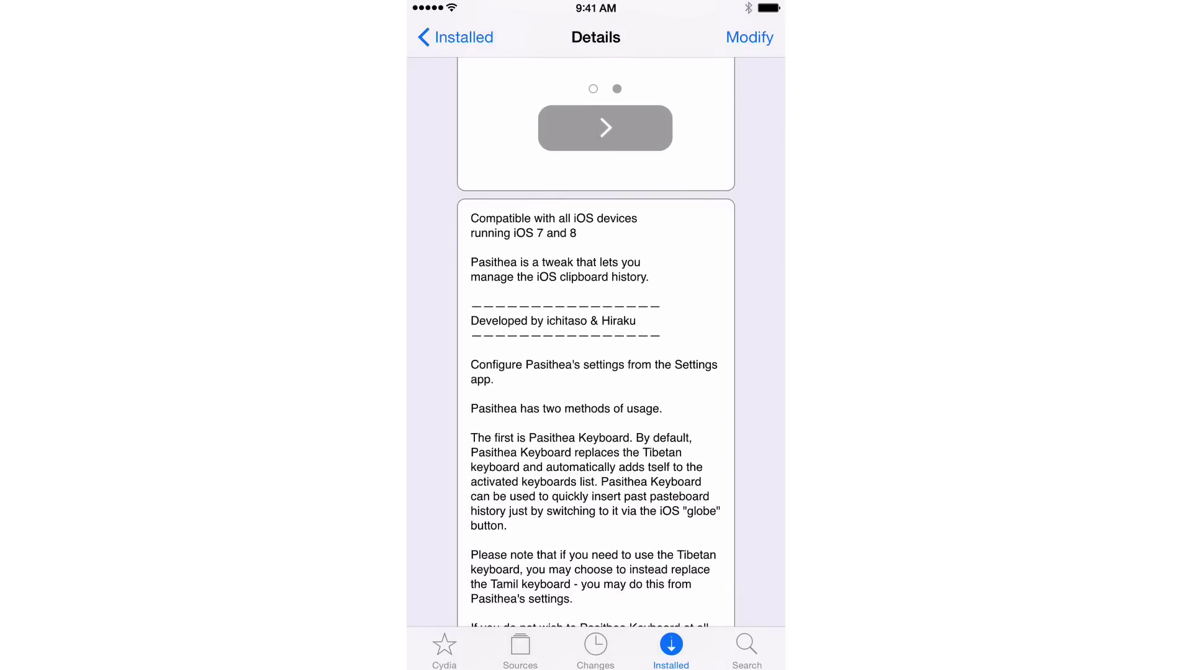
{"action": "scroll", "coordinate": [596, 342], "scroll_direction": "down", "scroll_amount": 2}
{"action": "scroll", "coordinate": [595, 341], "scroll_direction": "down", "scroll_amount": 2}
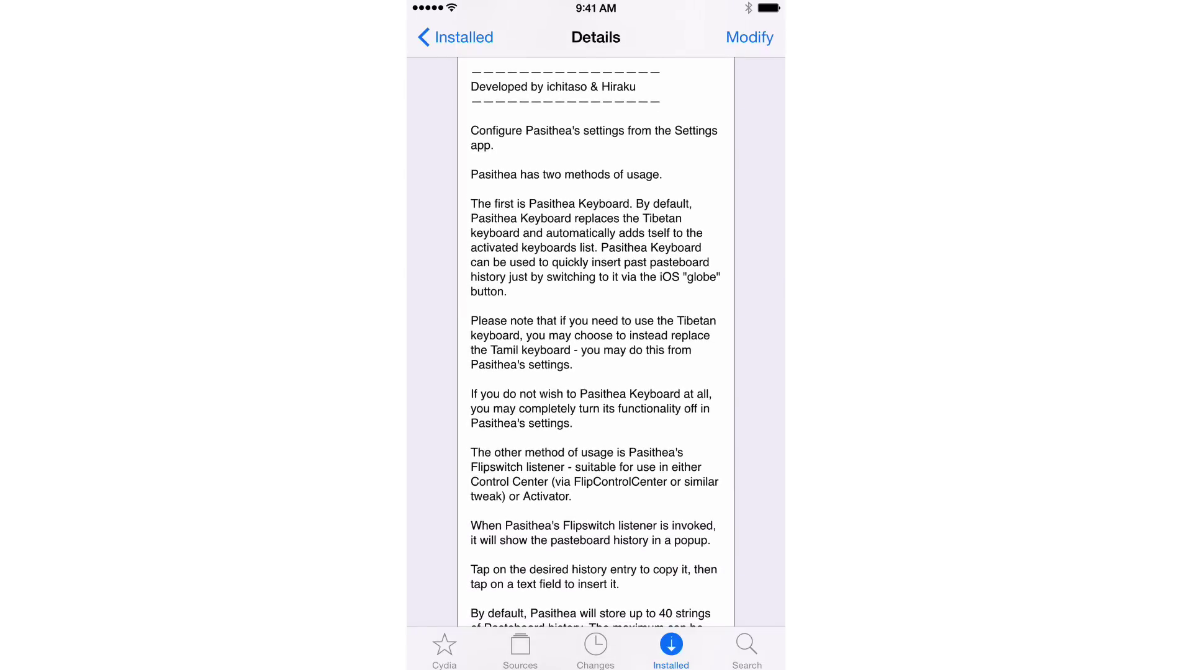
{"action": "scroll", "coordinate": [596, 341], "scroll_direction": "up", "scroll_amount": 3}
{"action": "scroll", "coordinate": [595, 341], "scroll_direction": "down", "scroll_amount": 2}
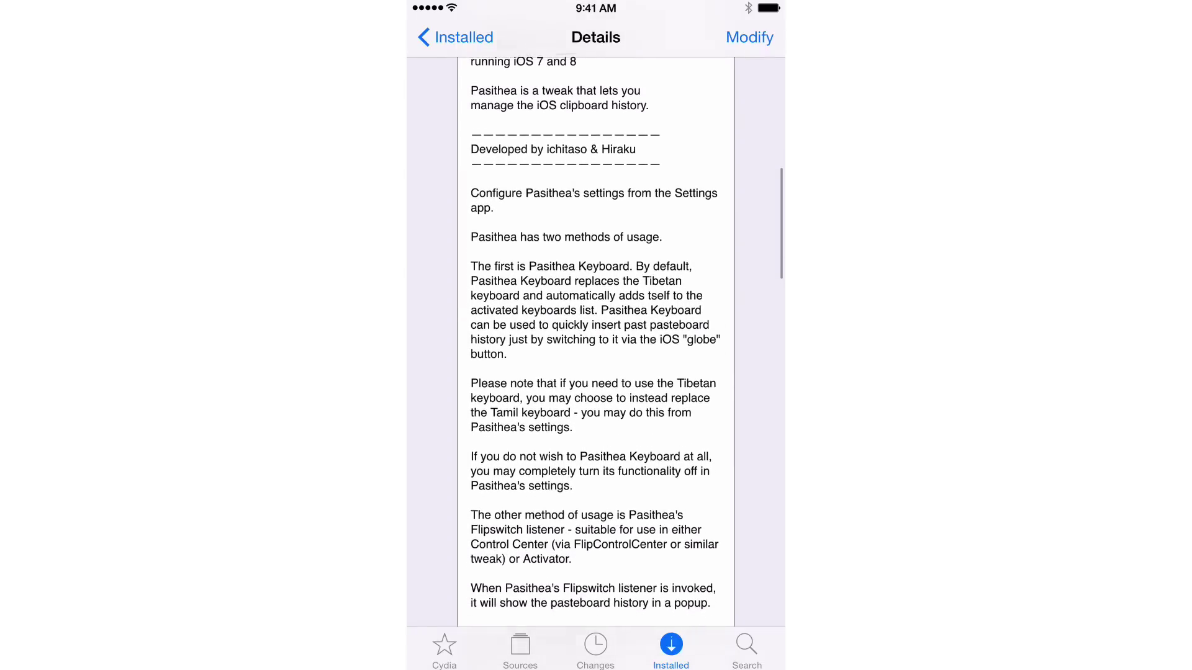
{"action": "scroll", "coordinate": [596, 342], "scroll_direction": "down", "scroll_amount": 1}
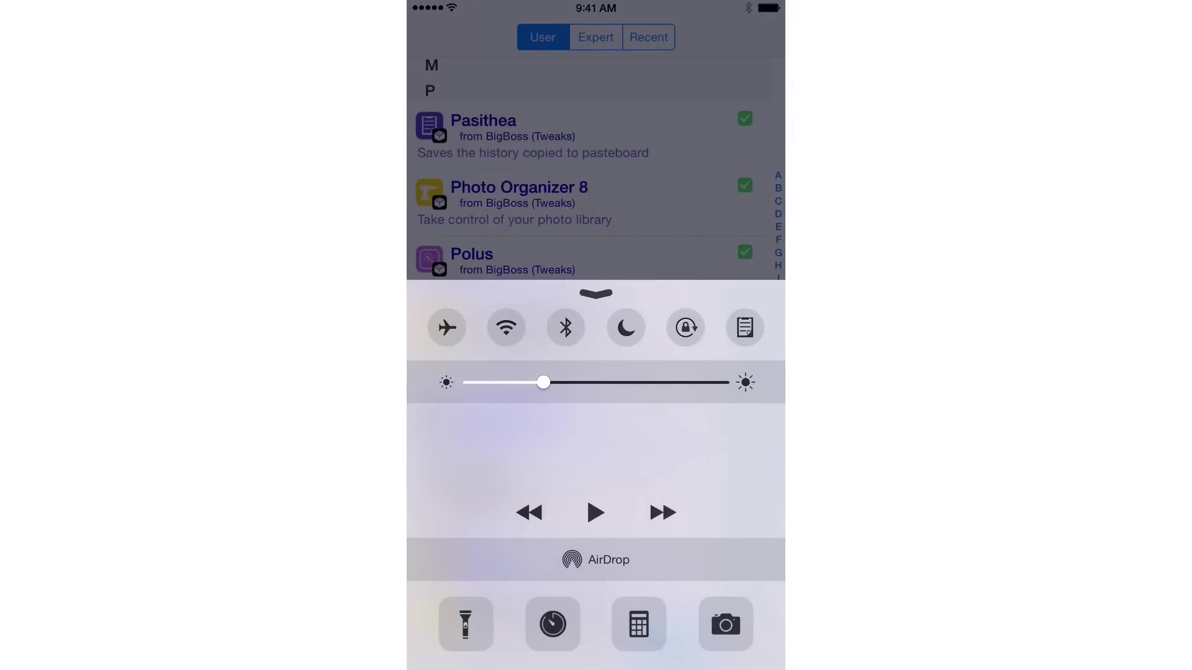
Toggle the Pasithea Flipswitch off and dismiss Control Center to reveal Cydia's installed packages.
{"action": "left_click", "coordinate": [745, 327]}
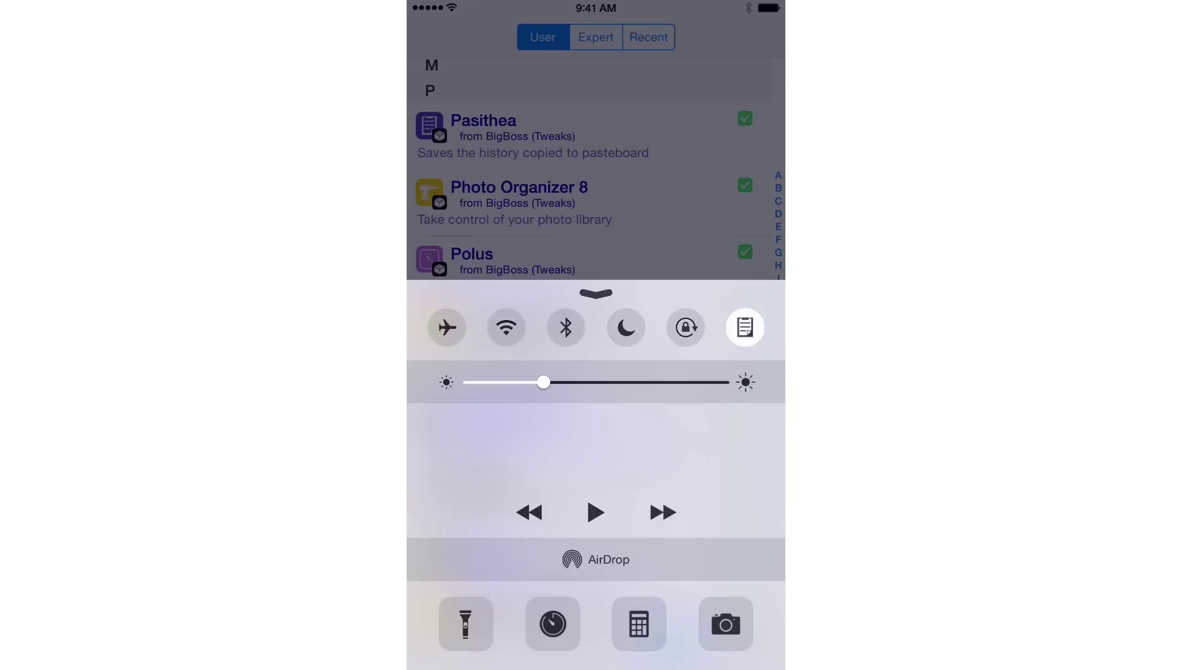
{"action": "left_click_drag", "start_coordinate": [595, 293], "coordinate": [668, 397]}
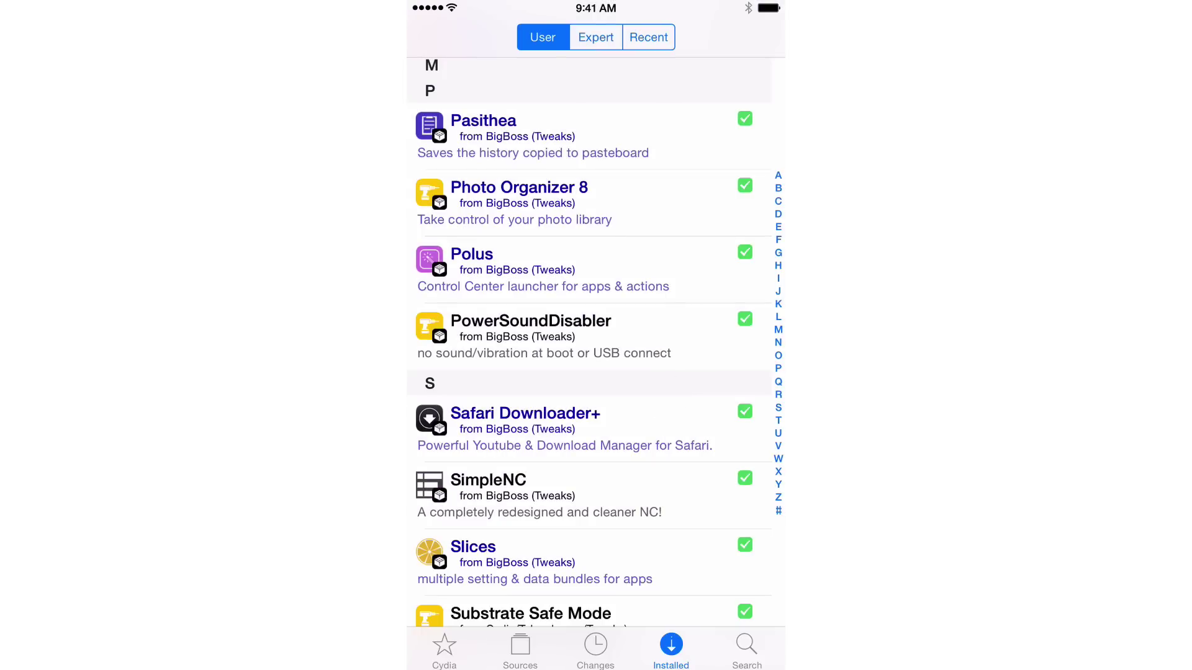